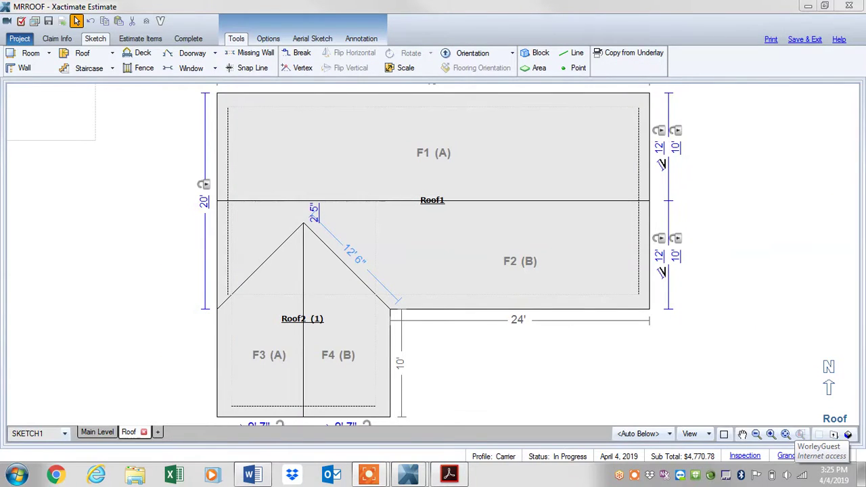
Switch to the tree fall document in Word and examine its three photos of trees fallen on houses, then return to the sketch.
click(252, 477)
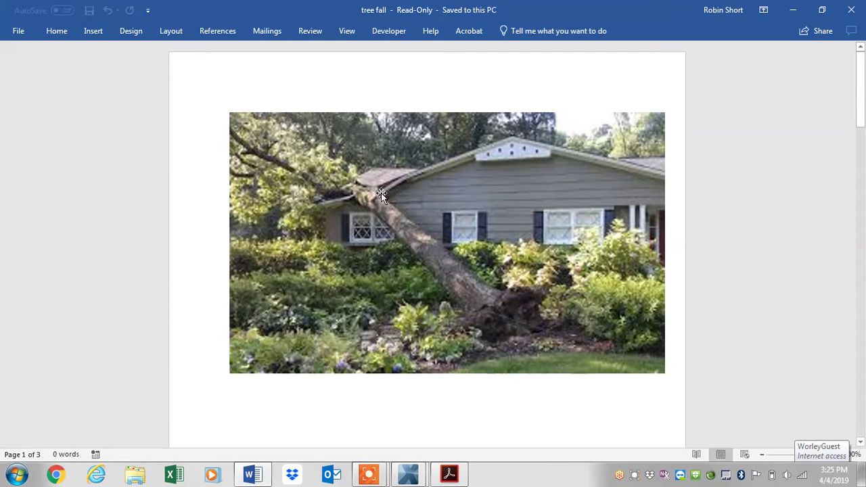
scroll(400, 227, down, 5)
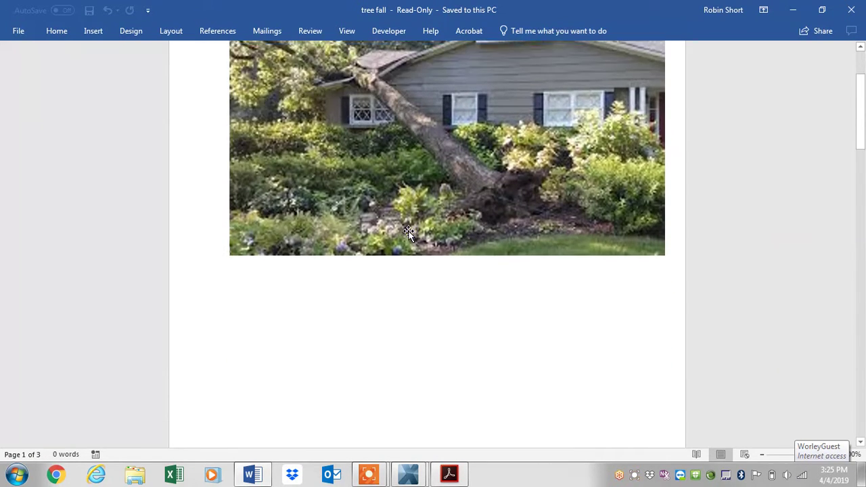
scroll(390, 235, down, 5)
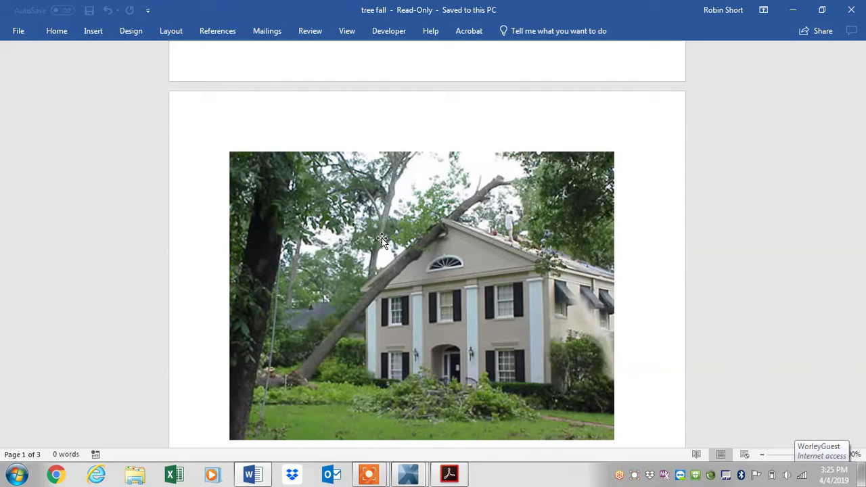
scroll(415, 286, down, 5)
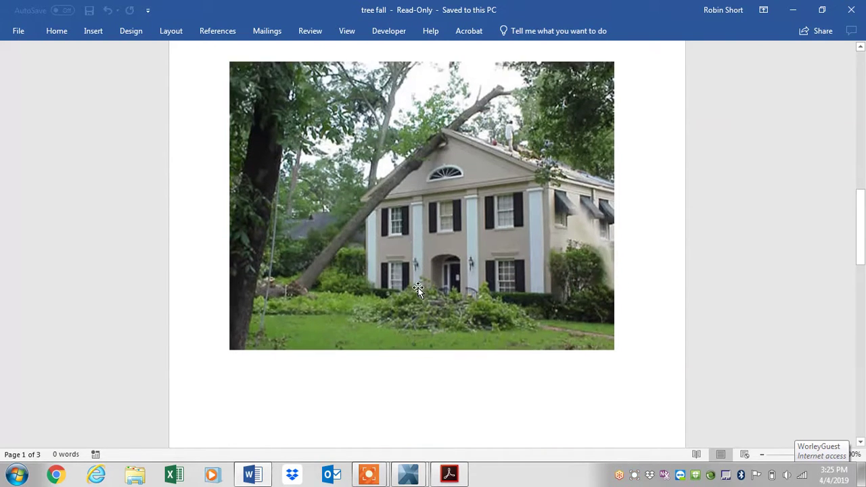
scroll(420, 297, down, 8)
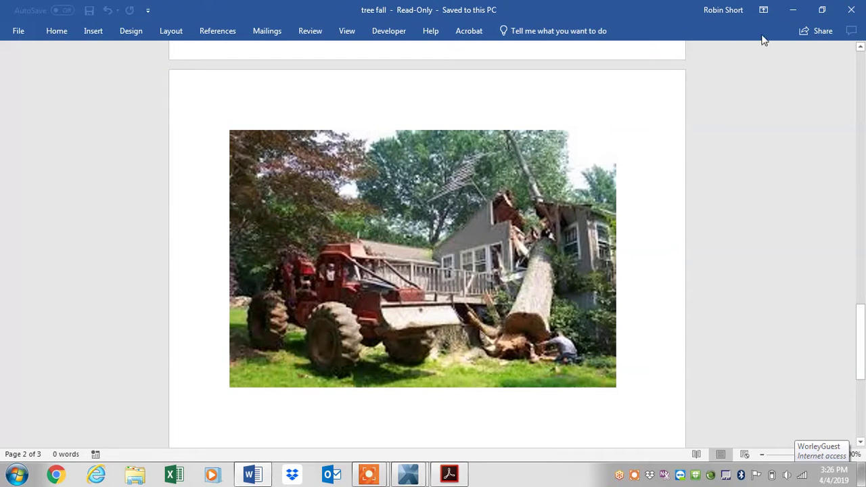
click(792, 14)
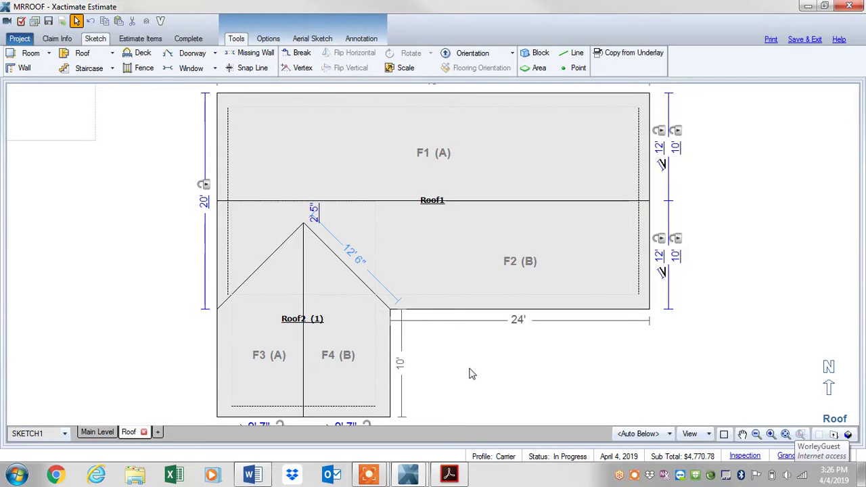
Turn on the framing display for the roof sketch and check that the option is enabled.
click(691, 434)
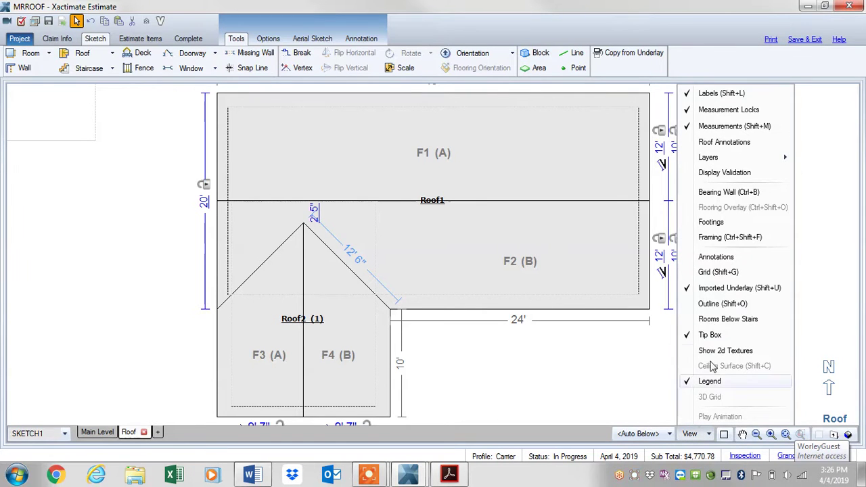
click(708, 239)
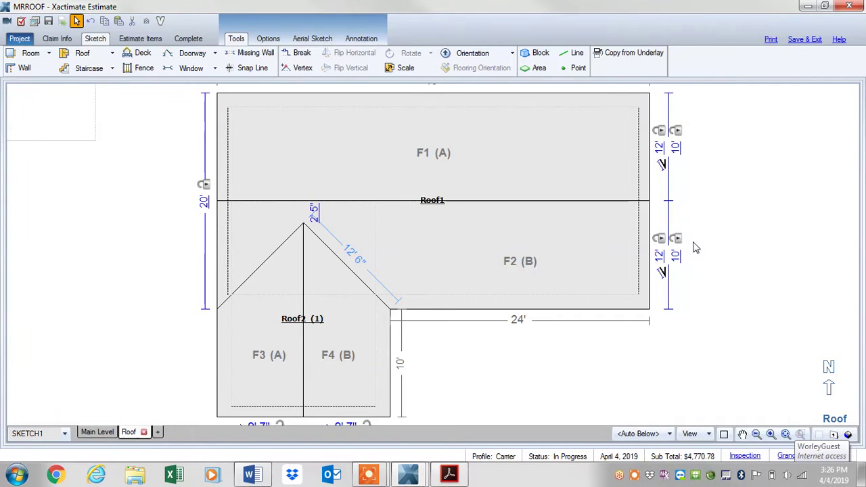
click(704, 433)
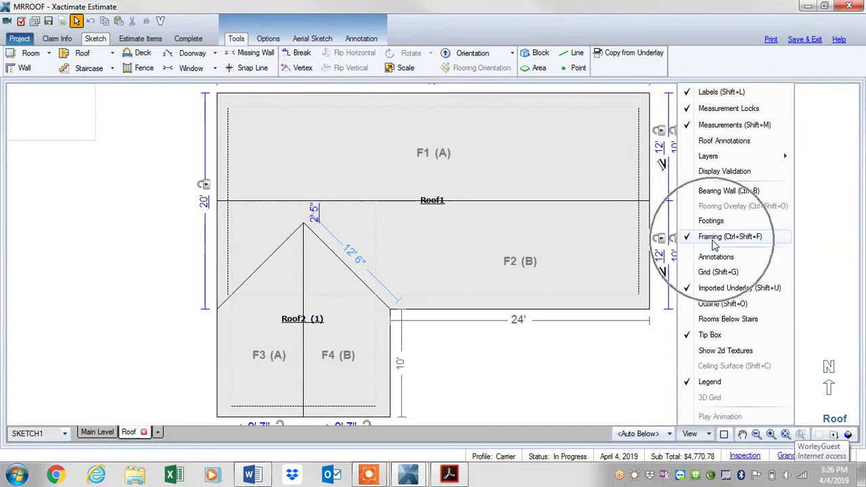
click(555, 352)
Examine the roof properties of Roof2, including its construction settings for roof framing and roof wall.
key(ctrl+a)
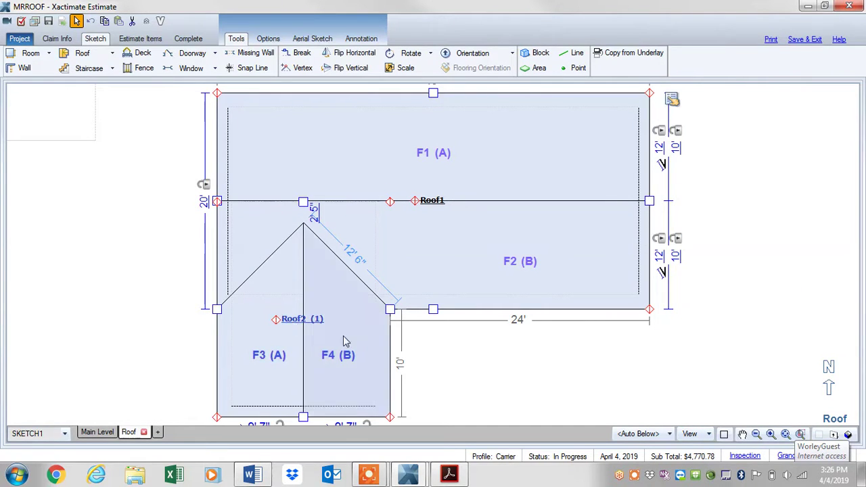
click(302, 327)
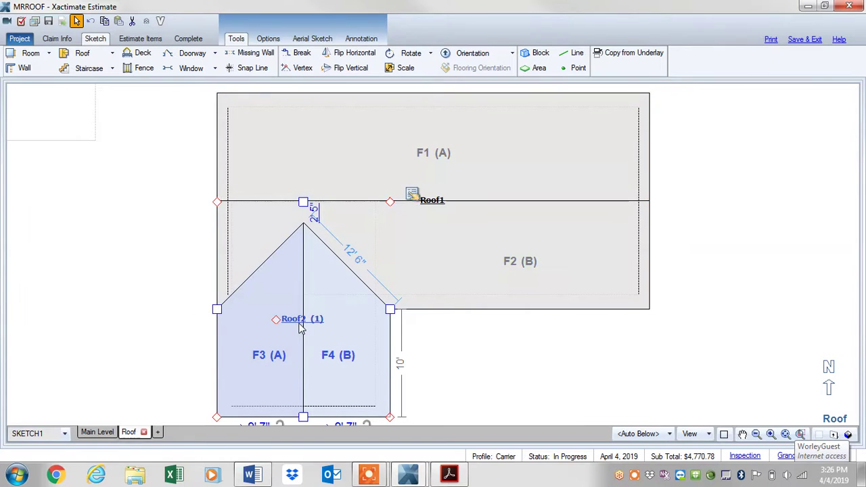
double_click(302, 327)
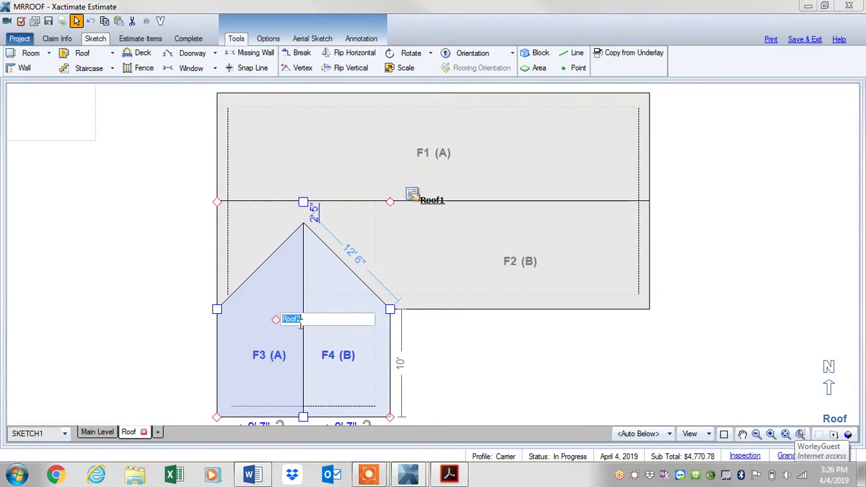
click(413, 198)
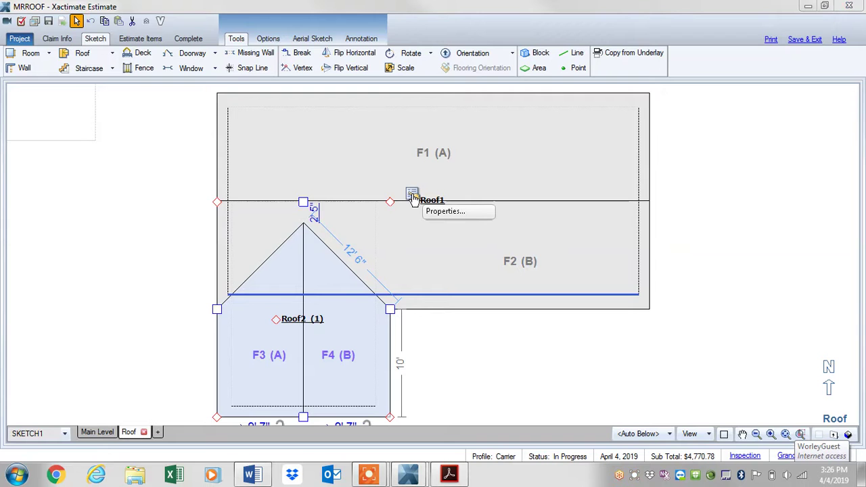
click(411, 198)
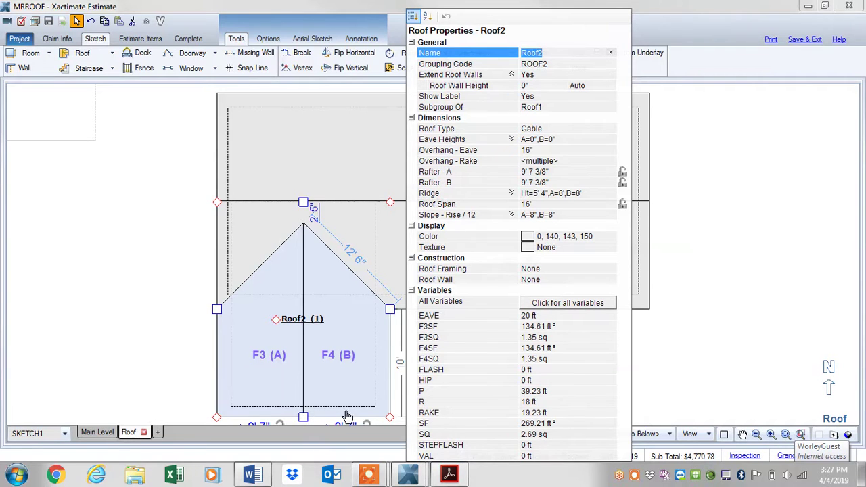
click(165, 387)
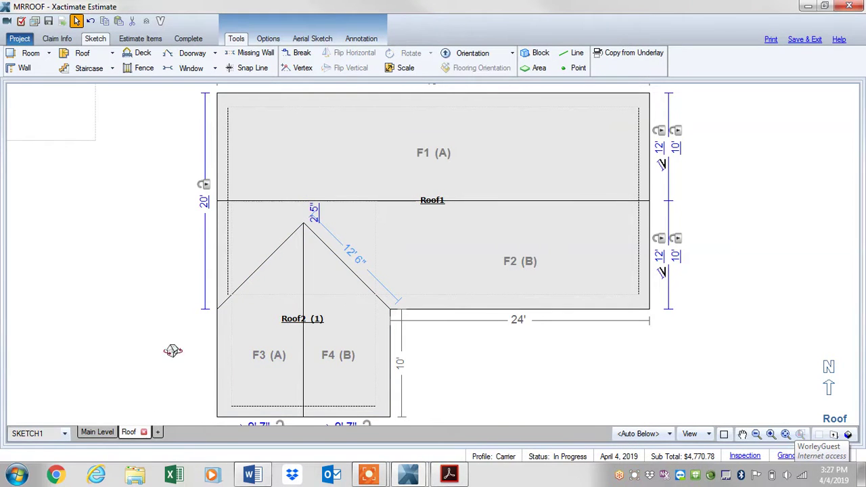
Inspect the unframed roof model in 3D from the gable side and return to the plan view.
key(F9)
mouse_move(174, 352)
mouse_down()
mouse_move(174, 314)
mouse_move(219, 172)
mouse_move(304, 142)
mouse_move(322, 238)
mouse_move(377, 362)
mouse_up()
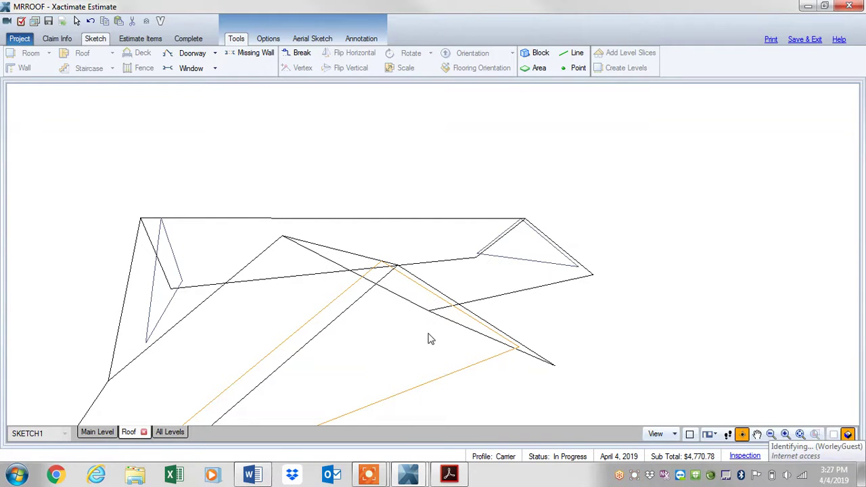
key(Escape)
Set Roof2's roof framing to Stick and its roof wall to Framed.
click(316, 318)
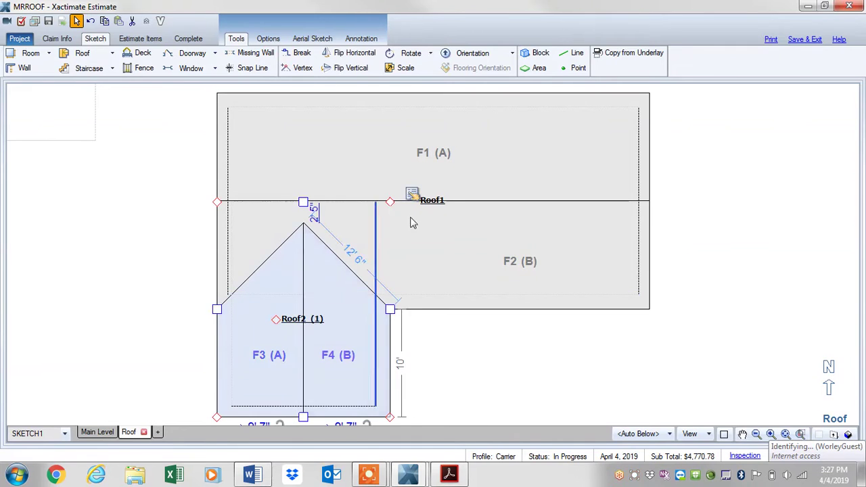
right_click(417, 211)
click(443, 220)
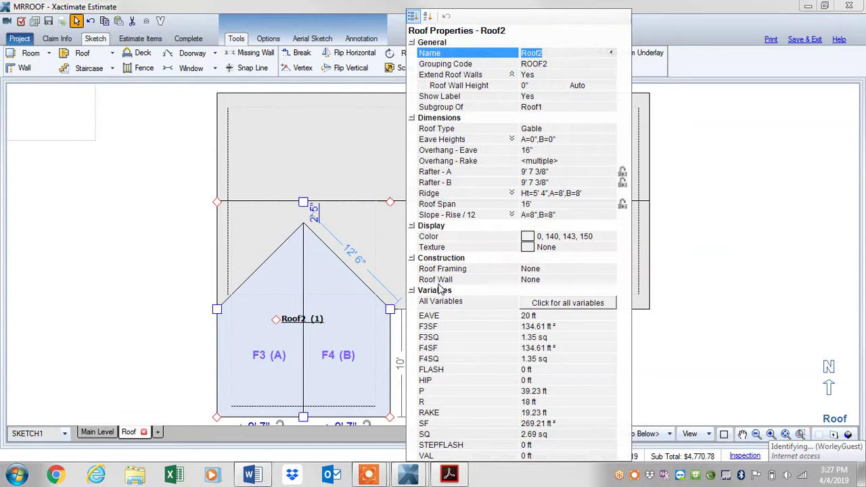
click(531, 270)
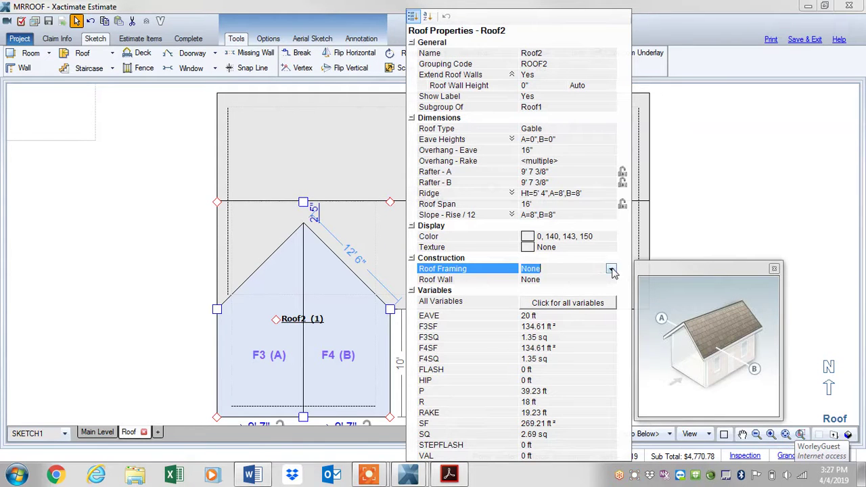
click(612, 270)
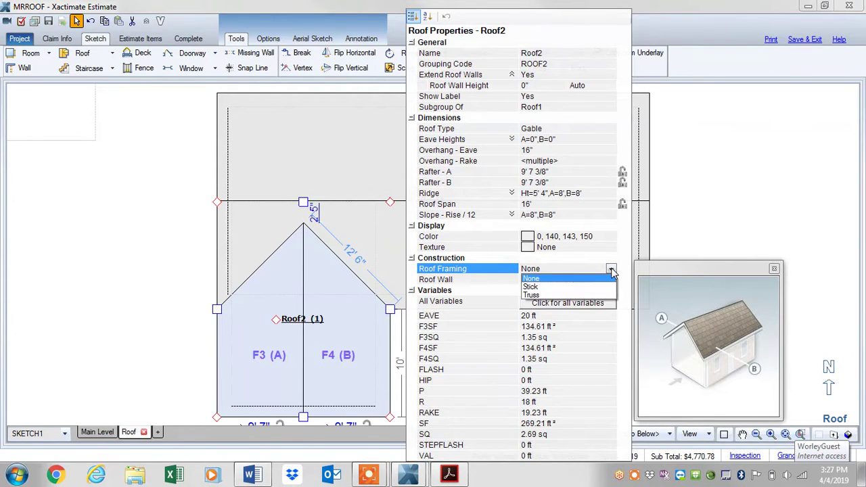
click(534, 290)
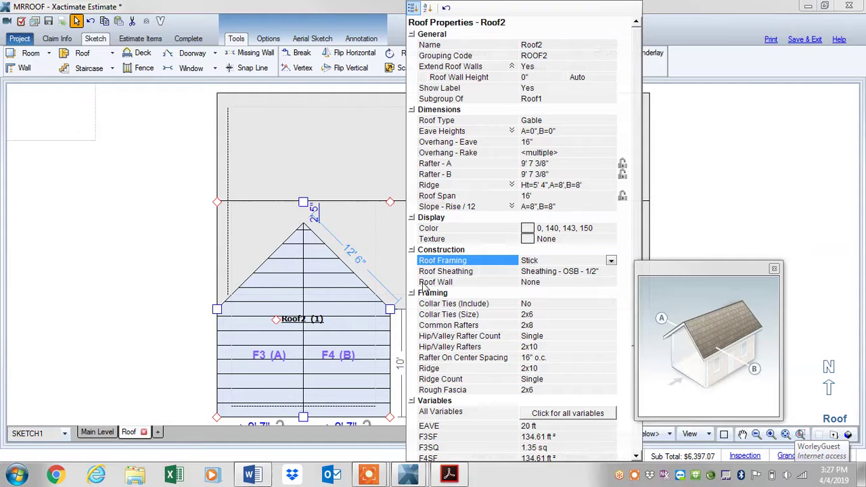
click(551, 283)
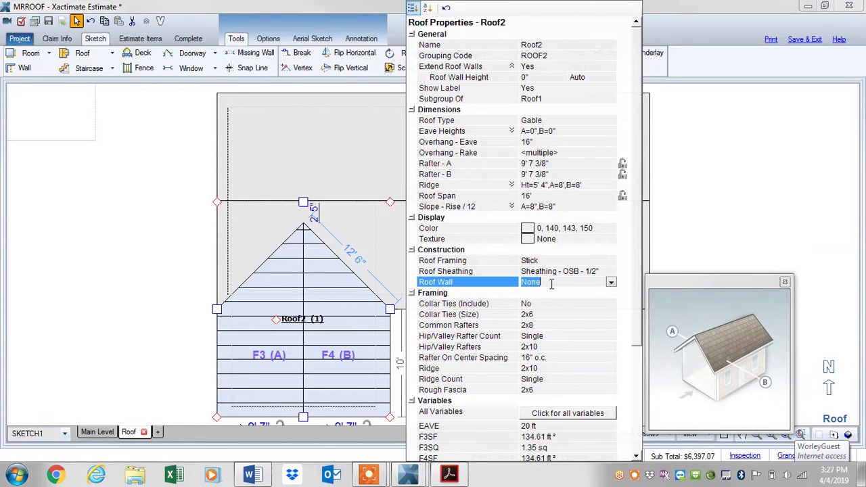
click(612, 284)
click(534, 300)
click(291, 317)
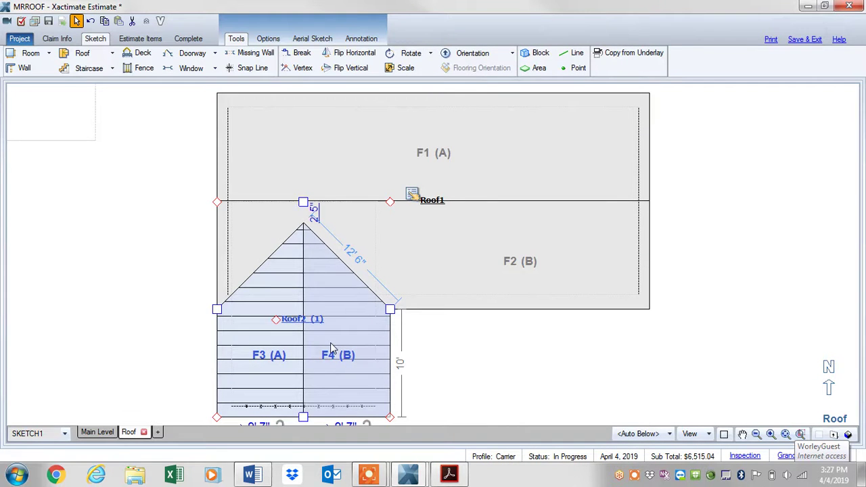
Place a round picture window in the center of Roof2's framed gable wall in the 3D view.
key(F8)
mouse_move(360, 380)
mouse_down()
mouse_move(343, 303)
mouse_move(384, 192)
mouse_move(321, 345)
mouse_move(445, 251)
mouse_move(514, 277)
mouse_move(369, 282)
mouse_move(304, 303)
mouse_move(377, 290)
mouse_up()
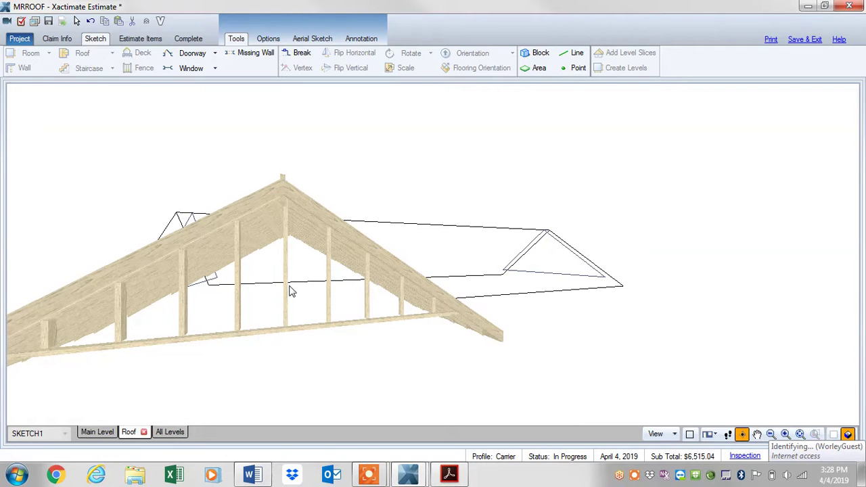
click(195, 71)
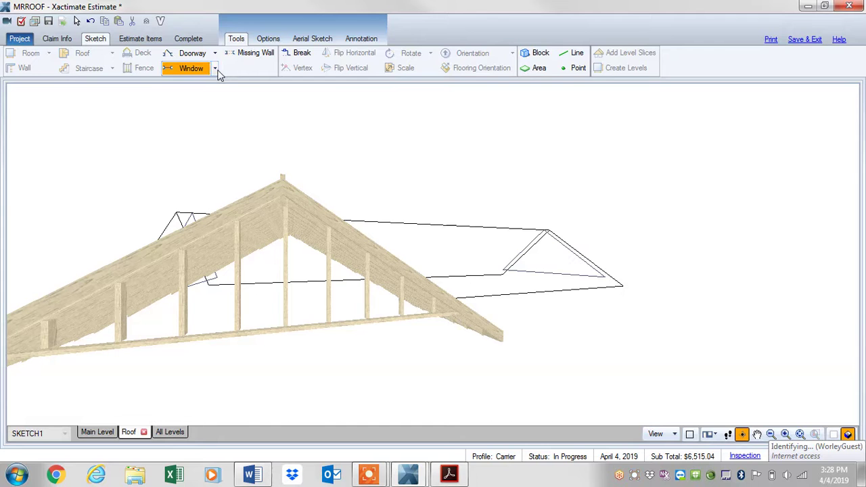
click(215, 69)
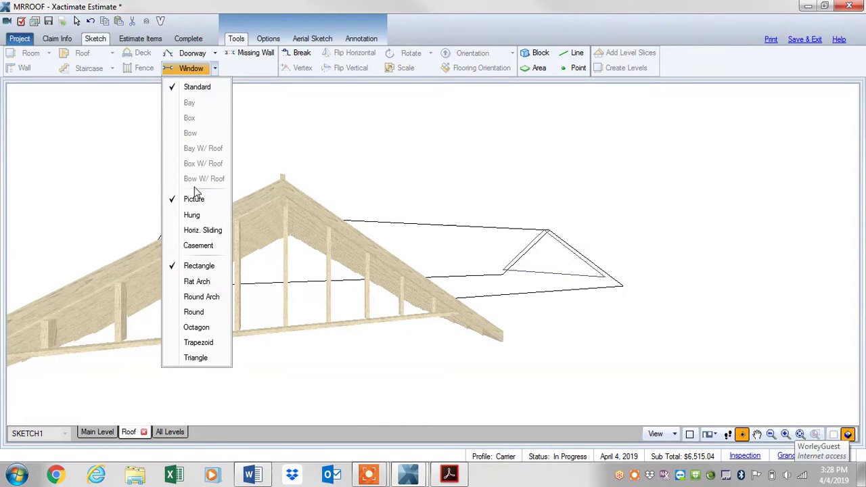
click(193, 315)
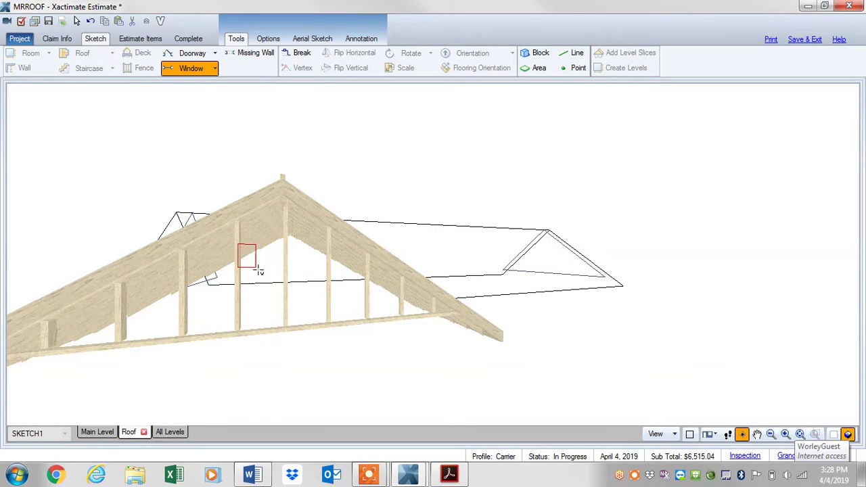
drag(299, 299, 332, 304)
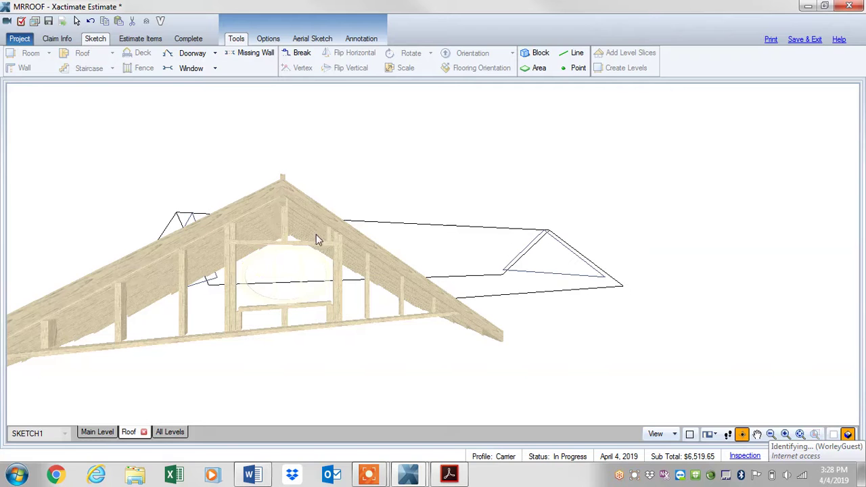
click(261, 302)
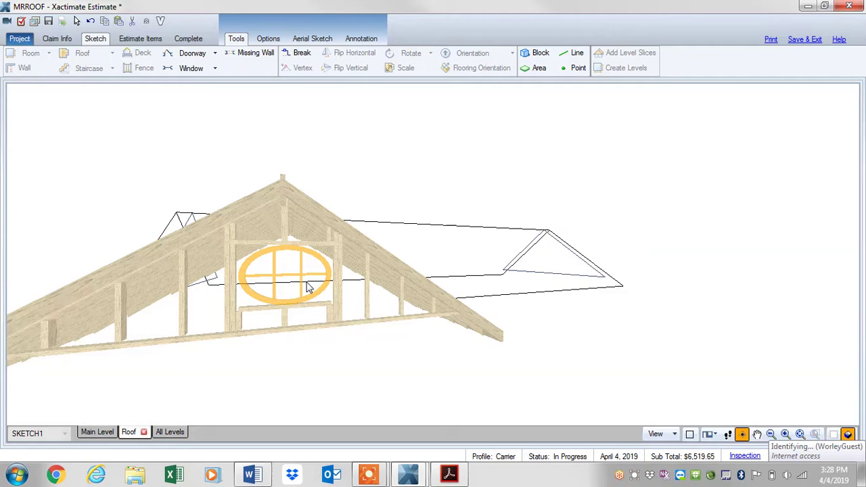
Return to the plan view and change Roof2's roof framing to Truss.
key(F8)
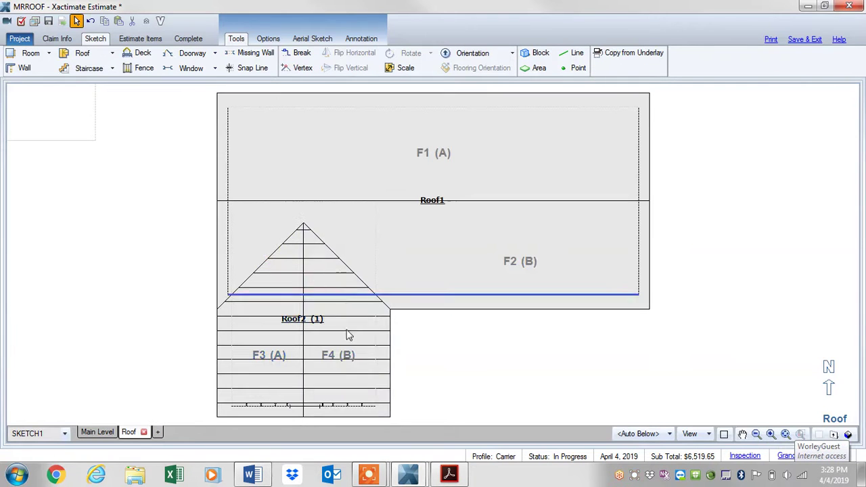
click(306, 322)
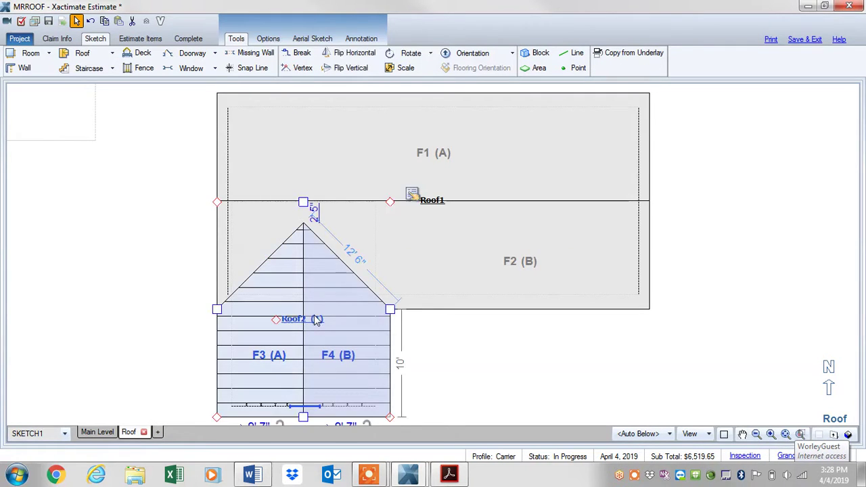
right_click(414, 195)
click(427, 203)
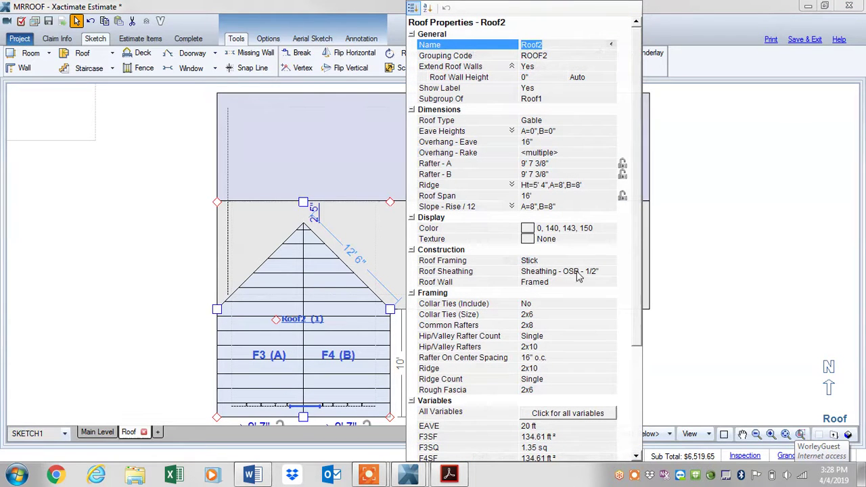
click(547, 262)
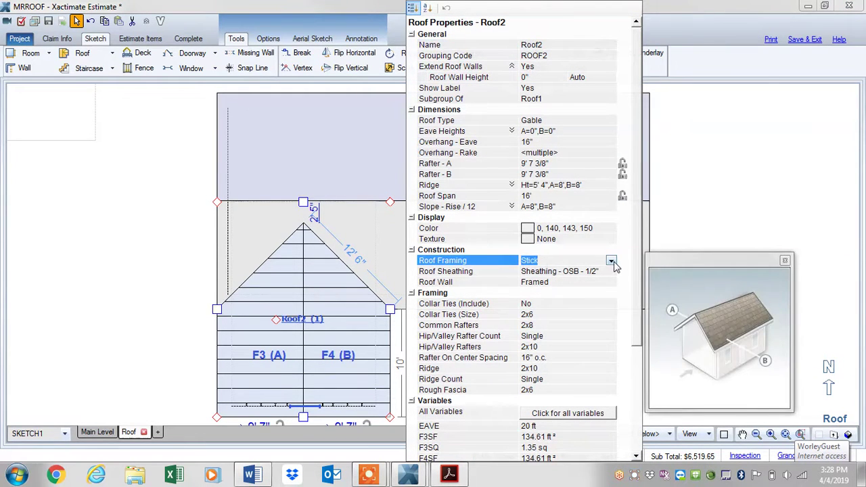
click(611, 262)
click(532, 287)
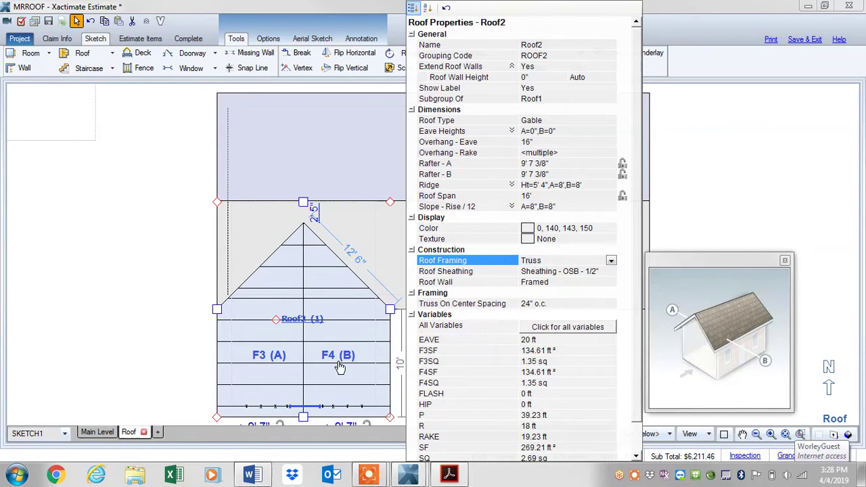
Set Roof2's truss on-center spacing to 16" o.c.
click(547, 306)
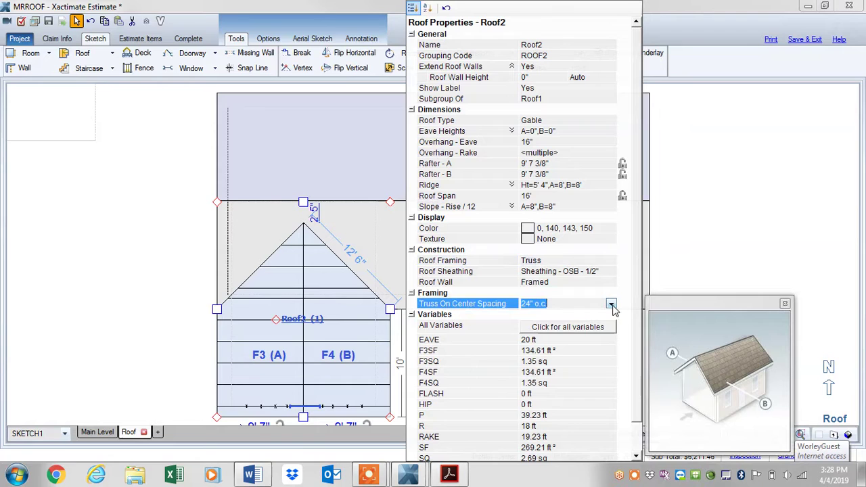
click(612, 305)
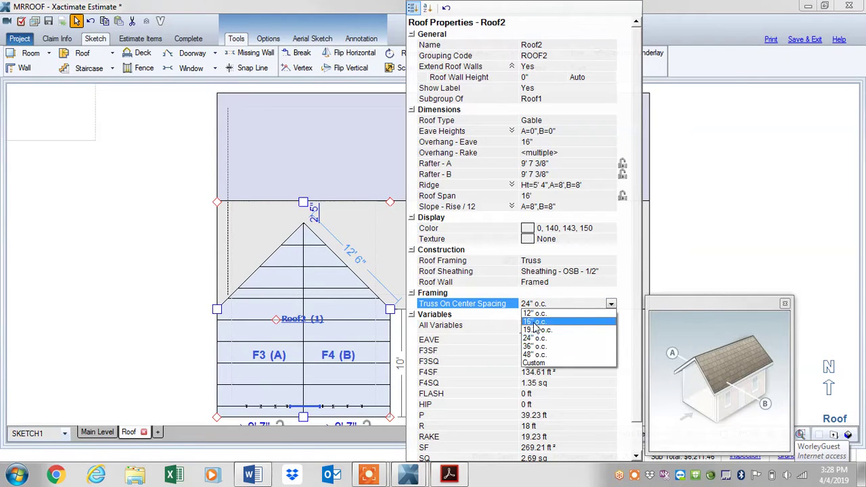
click(535, 322)
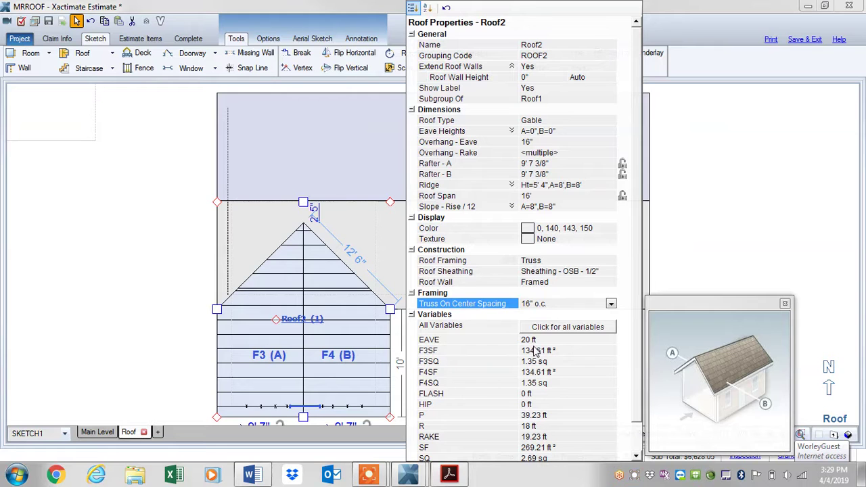
click(410, 295)
click(411, 295)
click(411, 295)
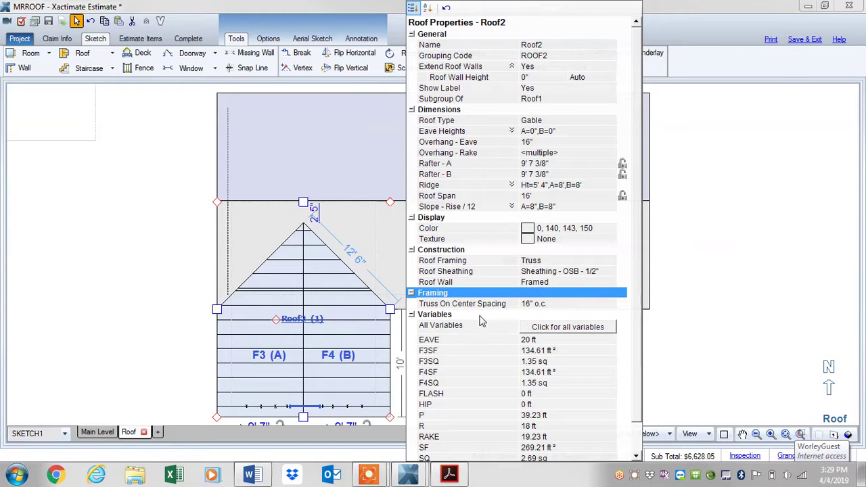
Switch Roof2's roof framing back to Stick.
click(466, 262)
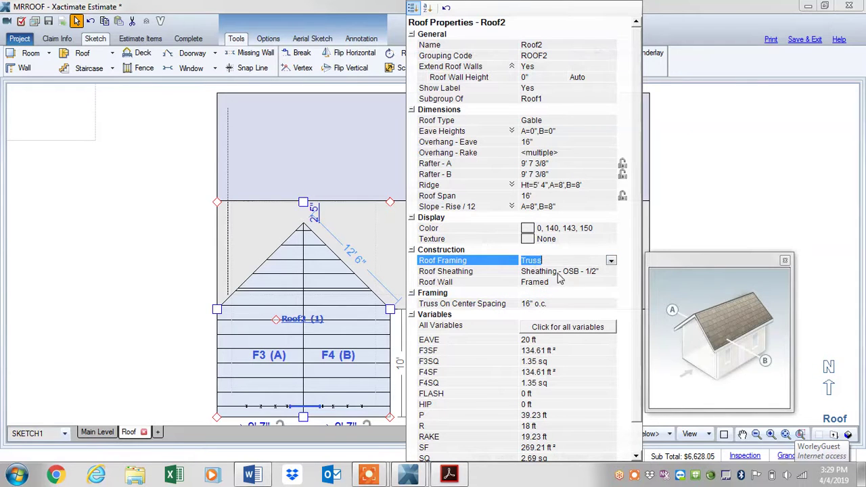
click(534, 261)
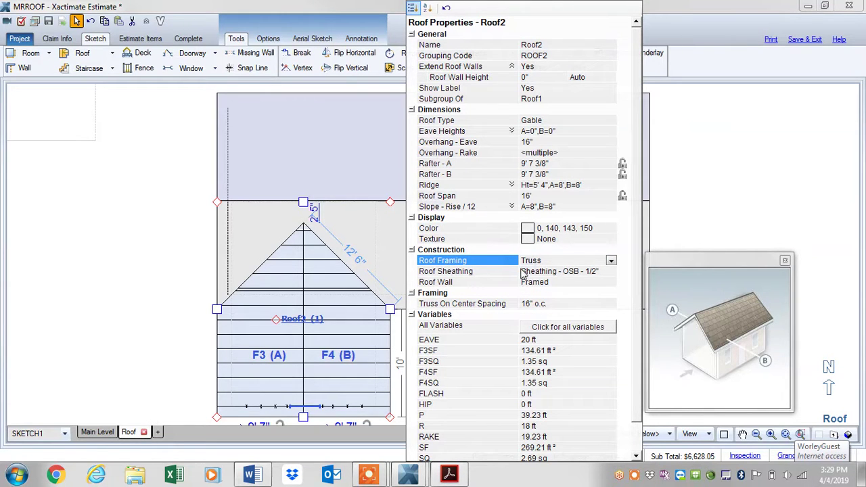
click(611, 261)
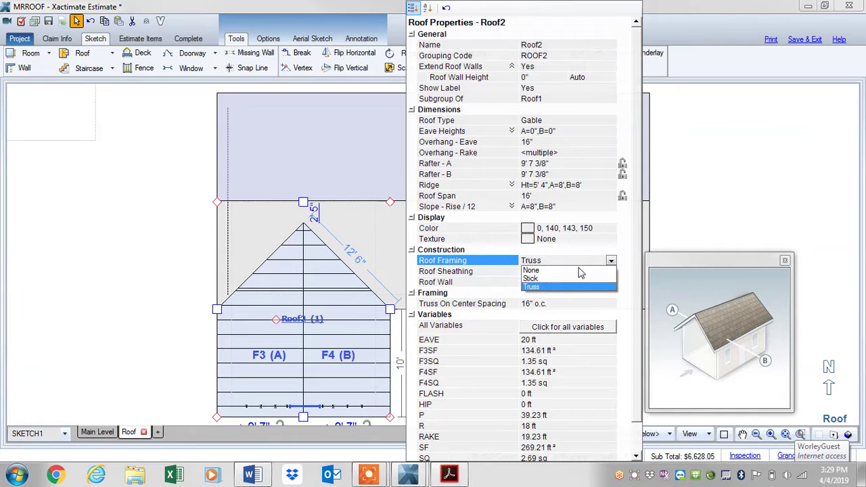
click(531, 278)
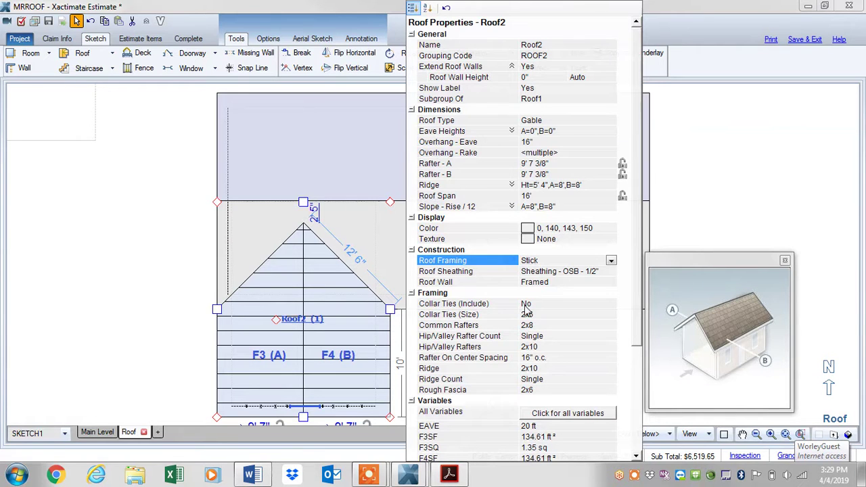
Include collar ties in Roof2's framing, trying the Bottom position first and settling on Half.
click(525, 306)
click(611, 304)
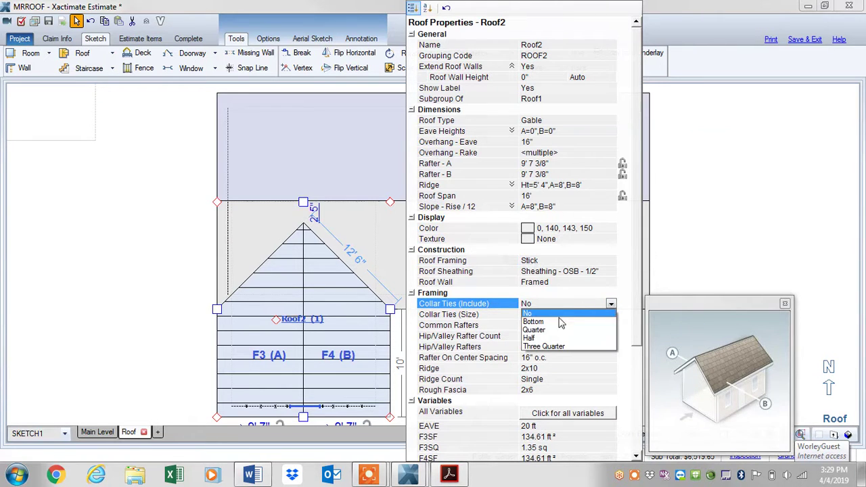
click(533, 322)
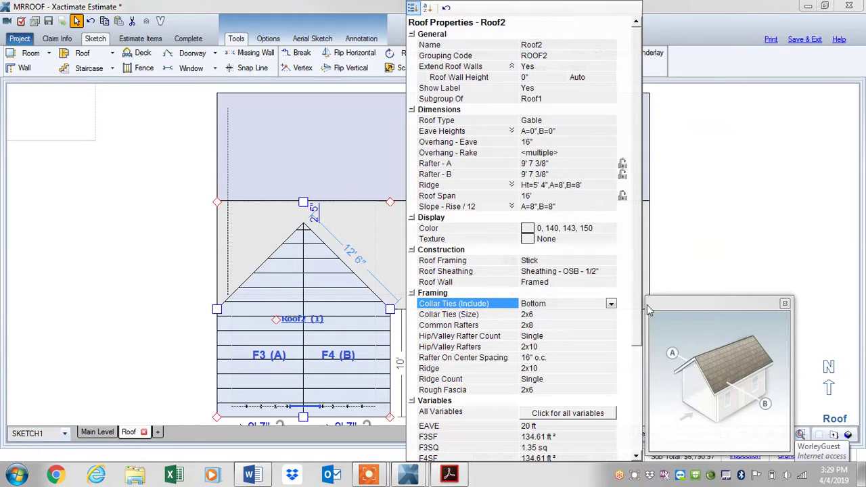
click(611, 304)
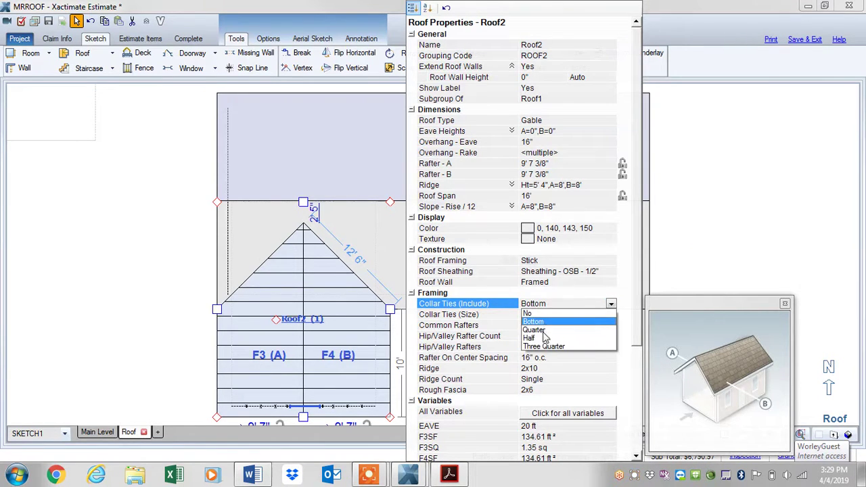
click(531, 338)
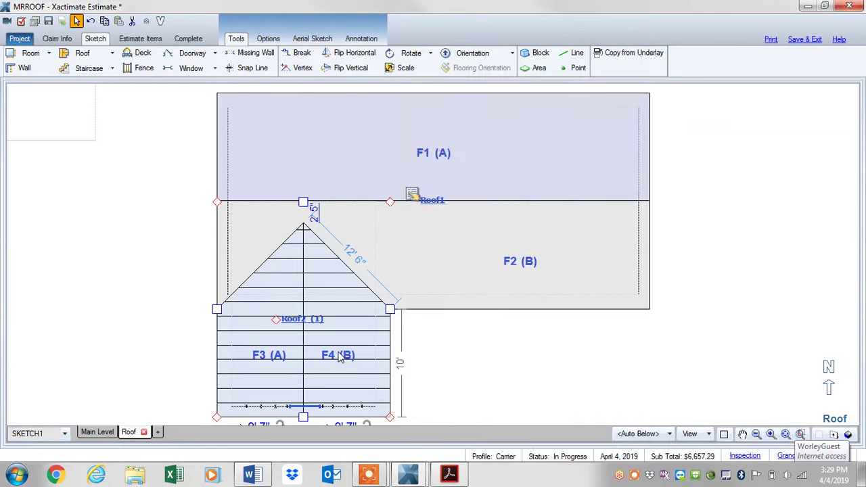
Inspect Roof2's stick framing and collar ties in 3D from several sides, and return to the plan view.
key(F8)
drag(366, 368, 412, 246)
drag(196, 264, 513, 297)
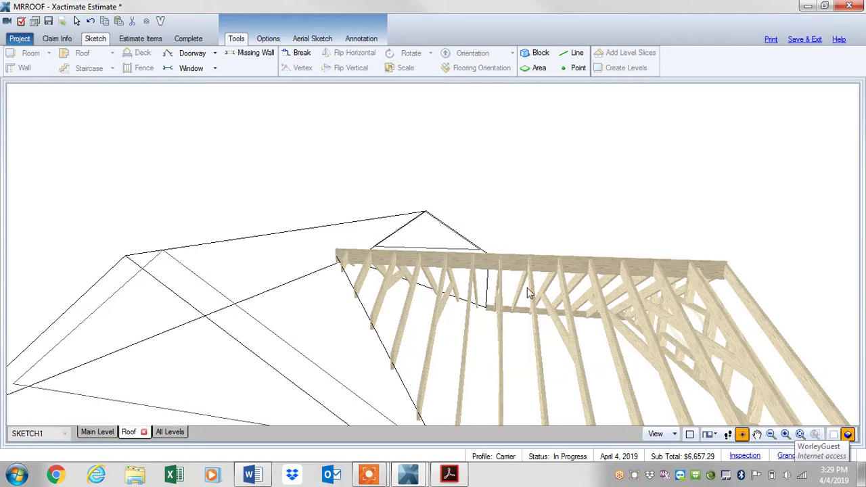
drag(759, 353, 547, 304)
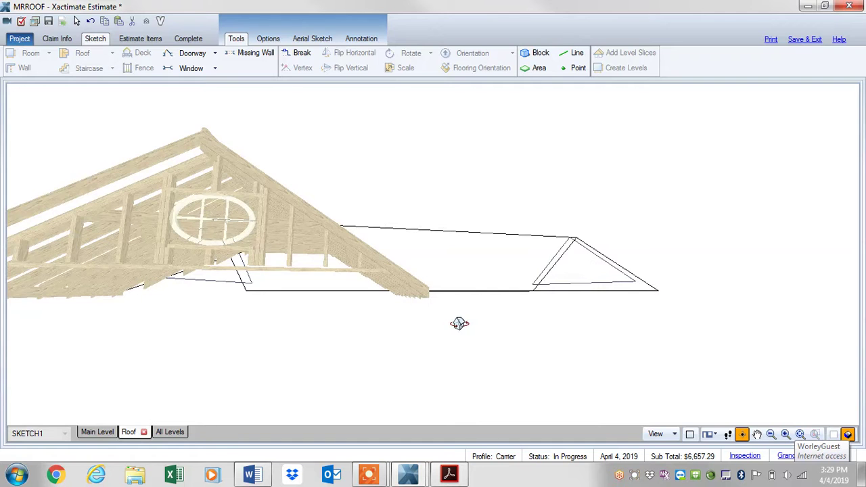
key(Escape)
click(318, 295)
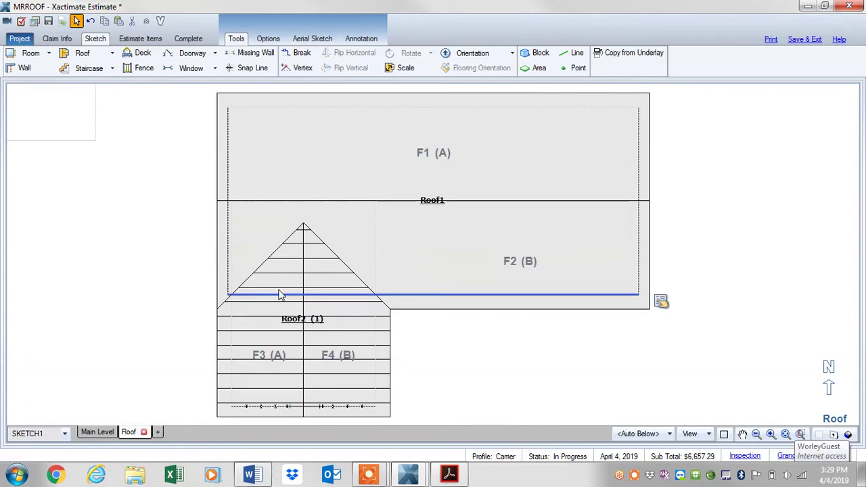
Change Roof2's roof framing from Stick to Truss and close its properties.
click(291, 318)
click(414, 198)
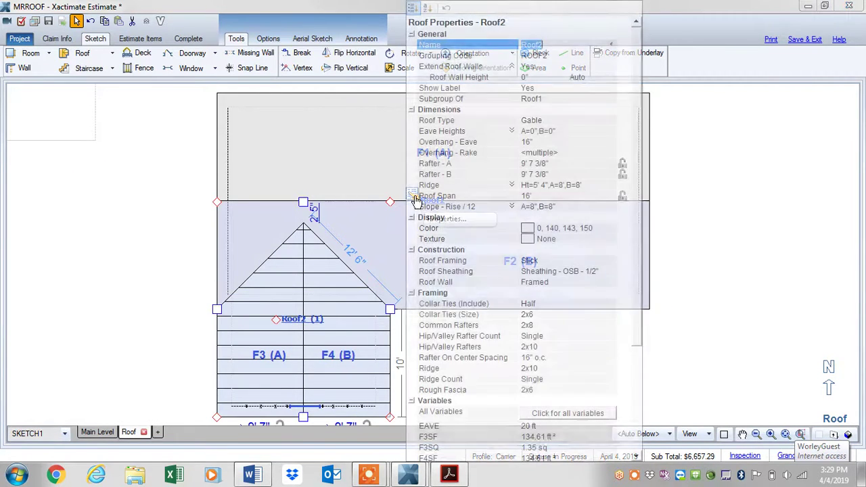
click(532, 264)
click(612, 260)
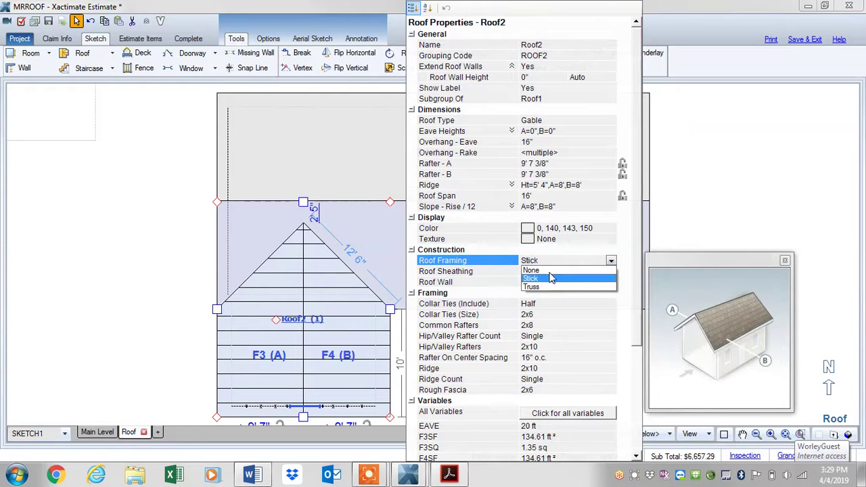
click(545, 287)
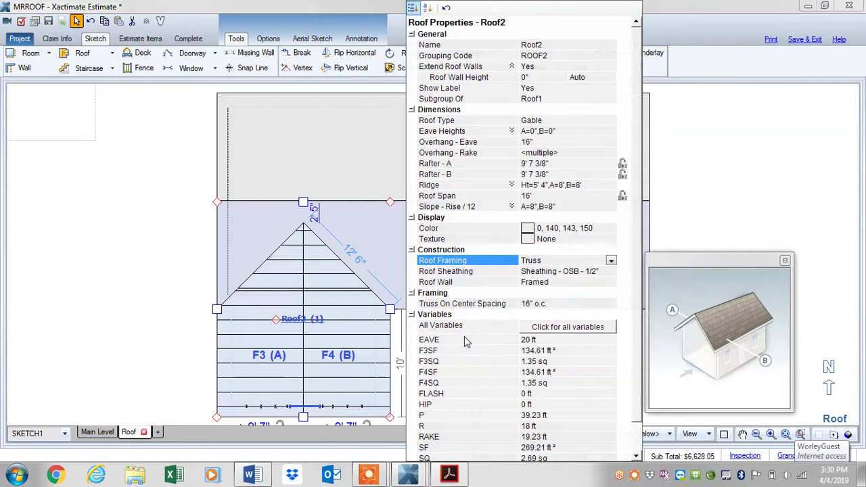
click(377, 252)
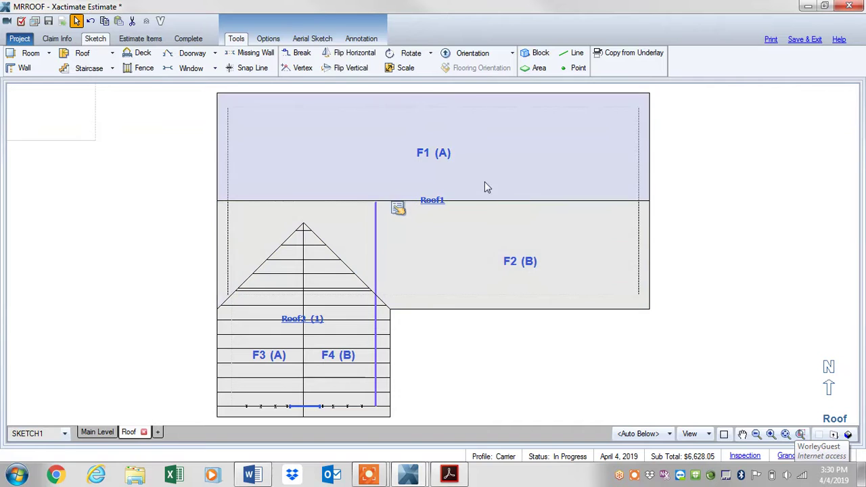
Shorten the main roof, Roof1, to a length of 30'.
click(483, 181)
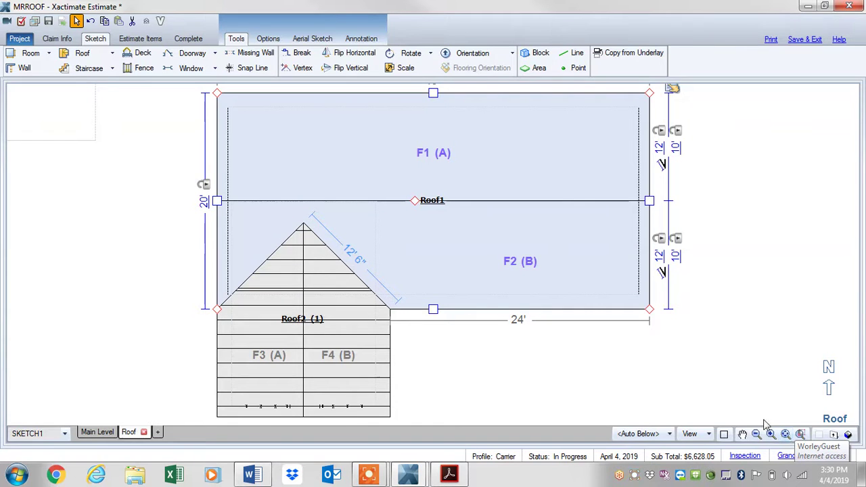
click(728, 375)
scroll(725, 367, down, 3)
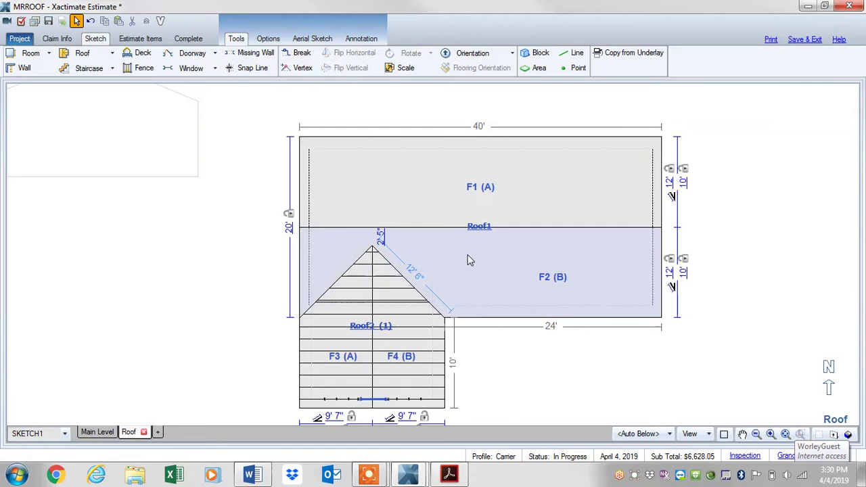
click(468, 256)
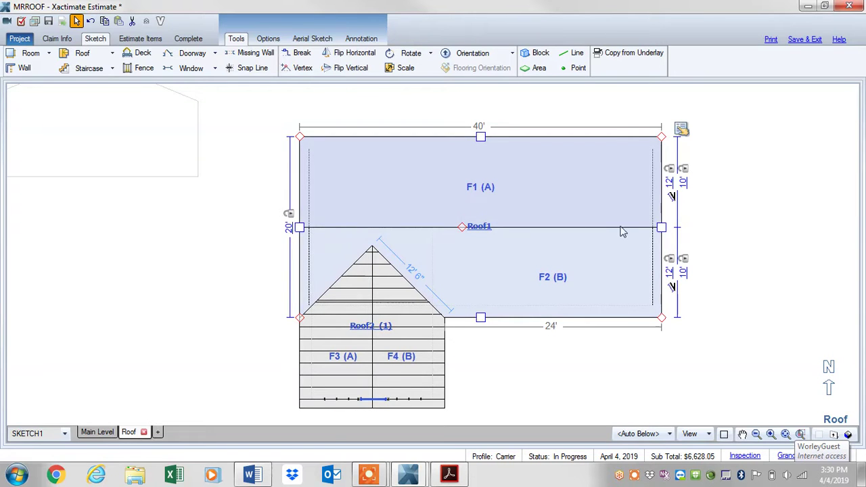
click(76, 21)
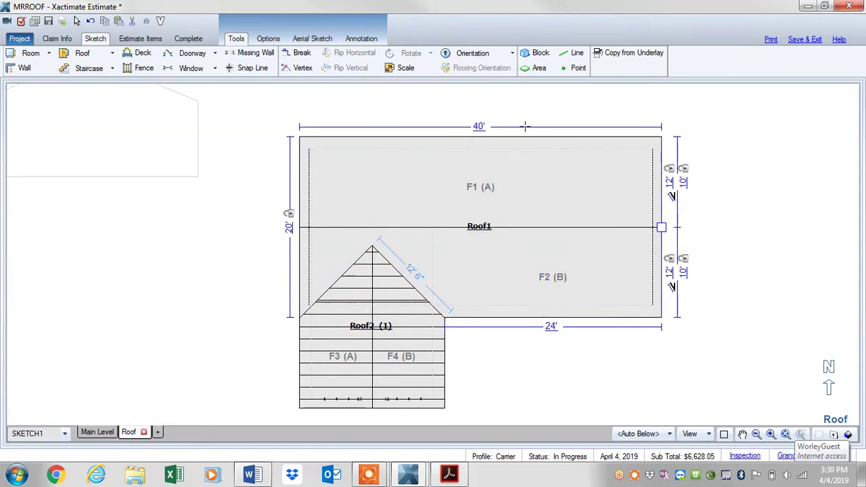
click(482, 127)
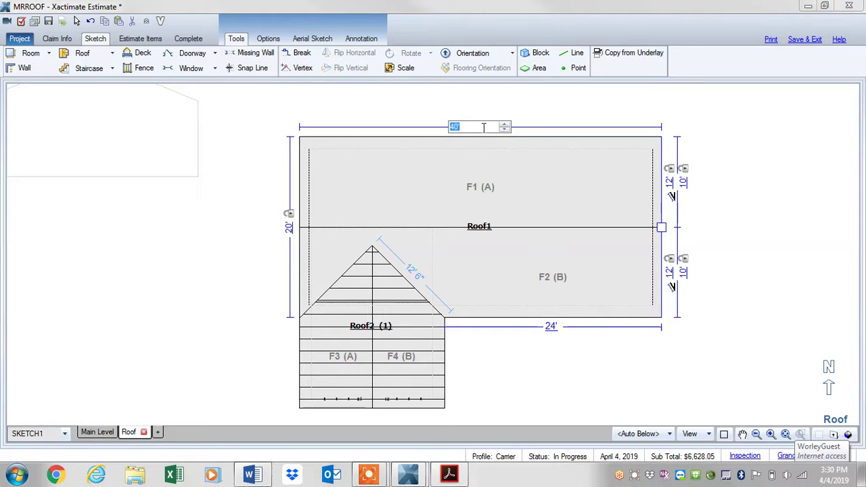
click(445, 181)
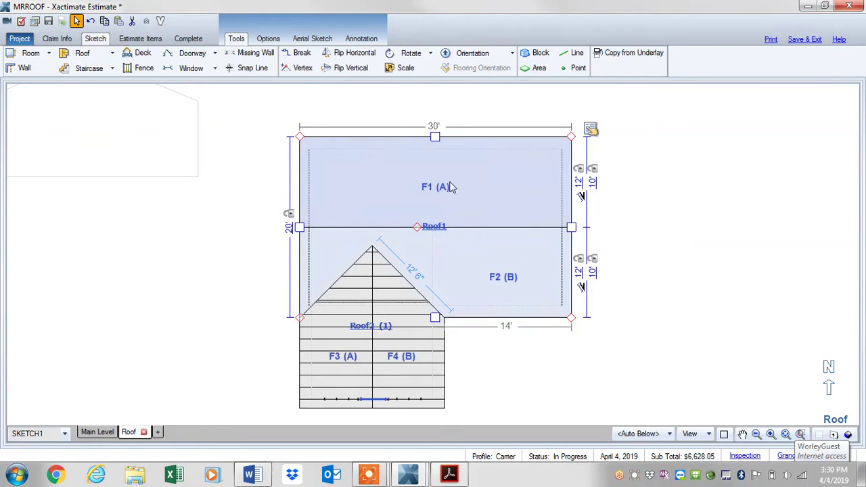
Copy Roof1 and paste the duplicate against its east end, aligning their upper corners.
right_click(479, 192)
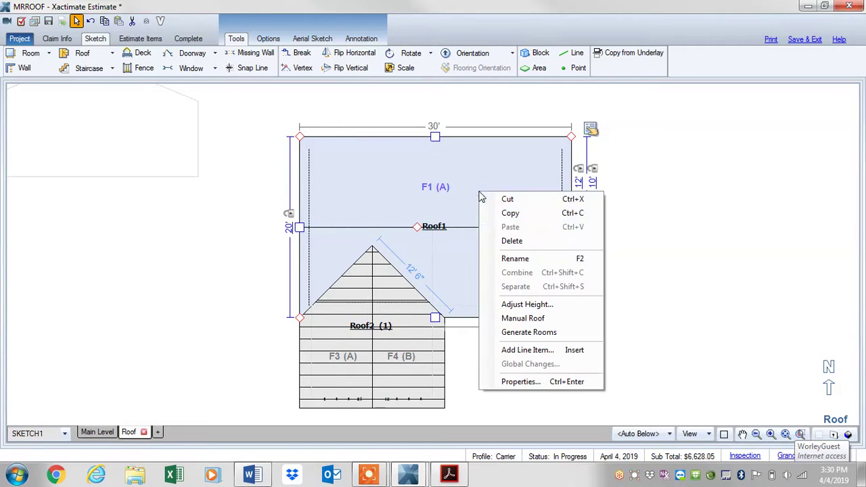
click(617, 232)
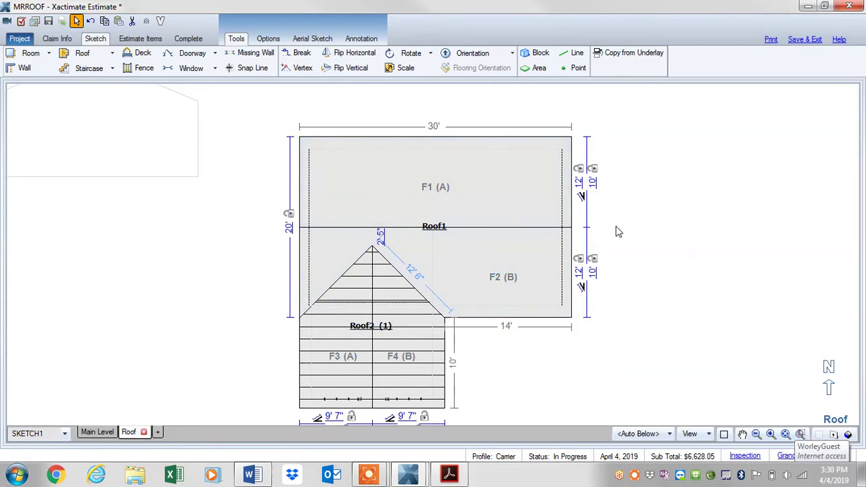
right_click(651, 211)
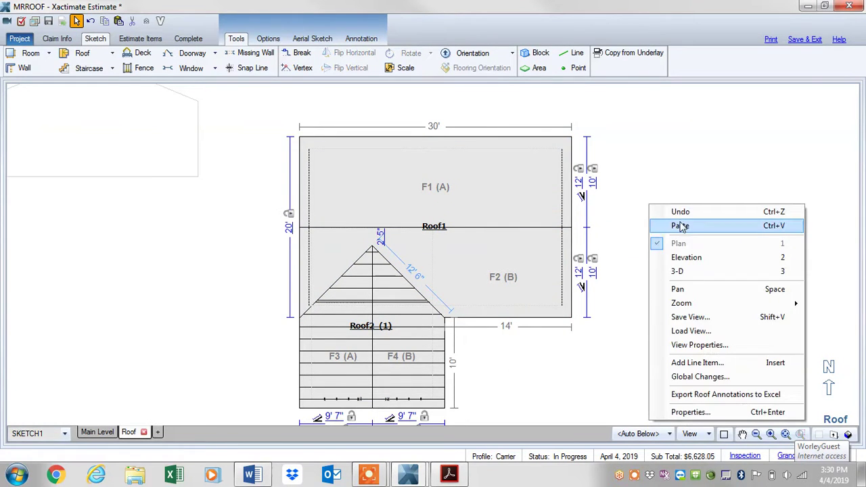
click(677, 226)
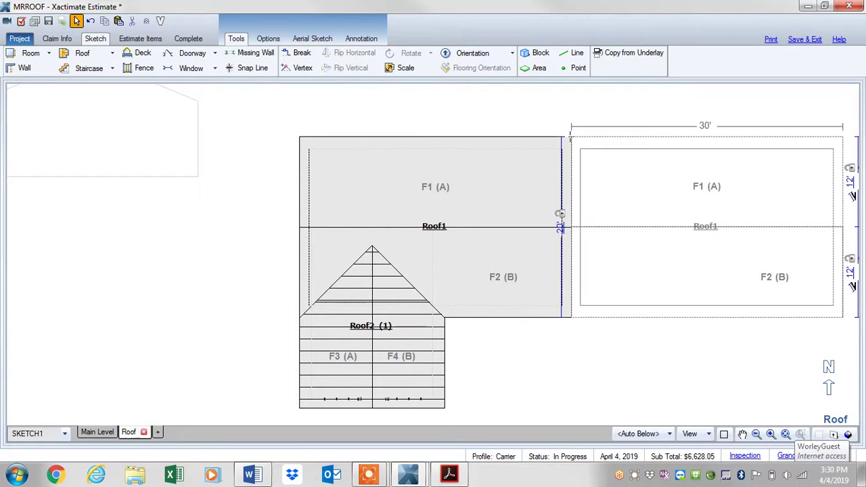
click(570, 138)
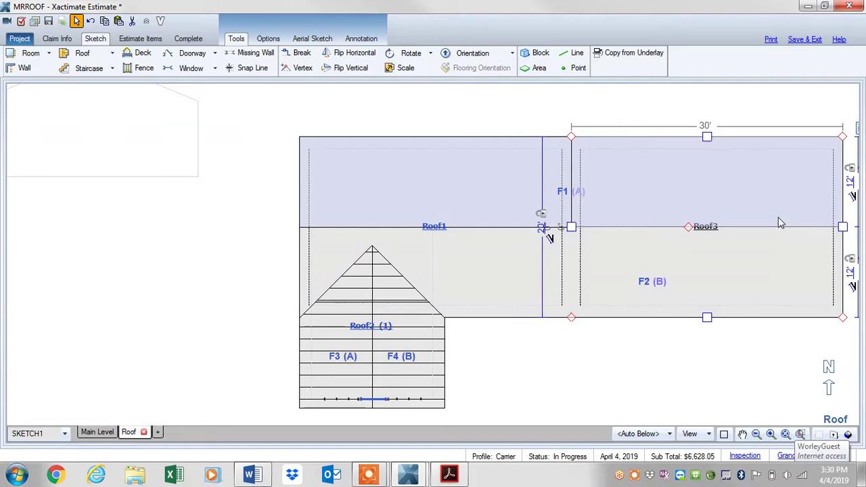
Set the length of Roof3, the copied section at the east end, to 10'.
click(719, 241)
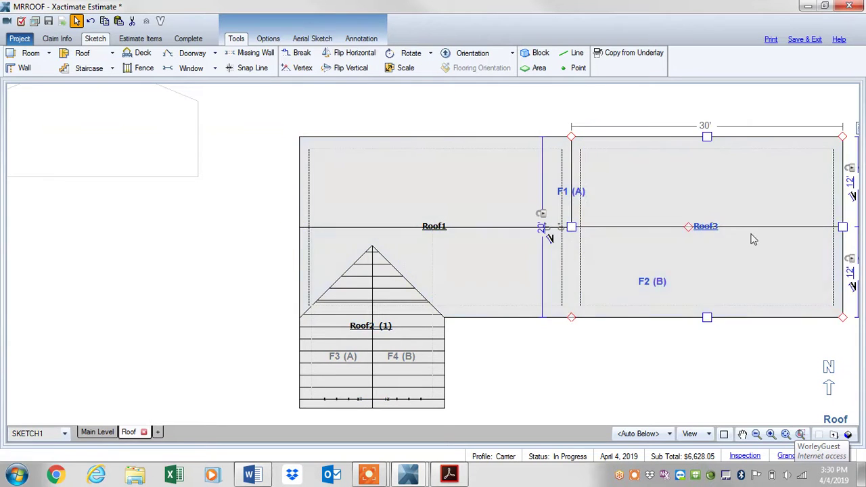
click(706, 126)
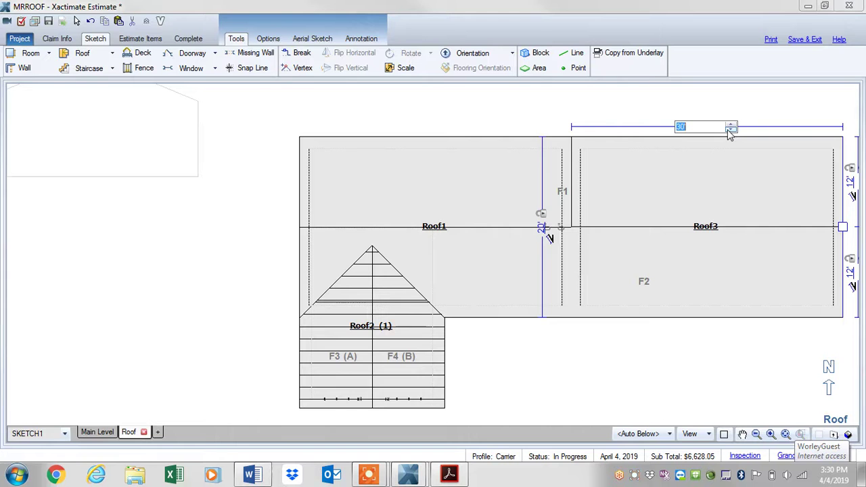
text(10)
key(Return)
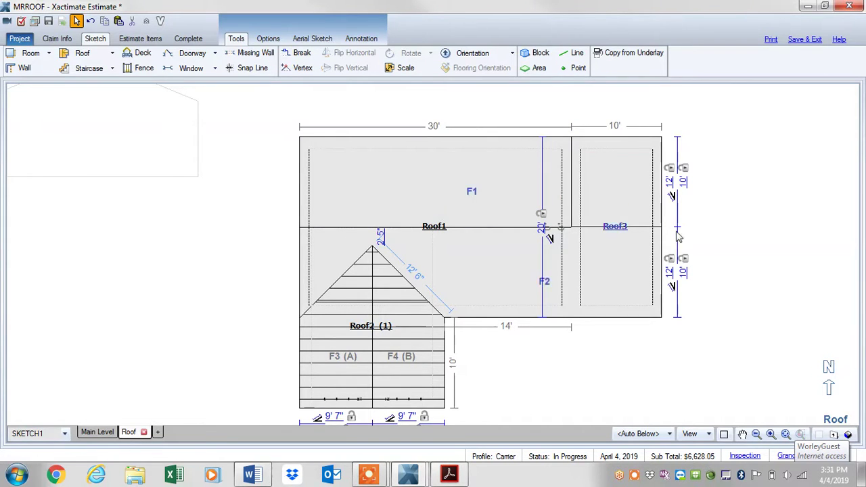
Set Roof3's roof framing to Truss, leave its roof wall at None, and close its properties.
click(624, 232)
click(681, 129)
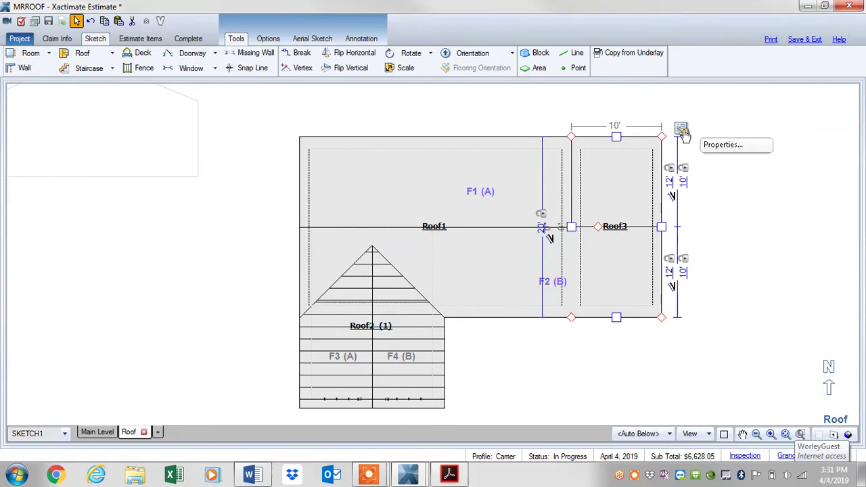
click(688, 144)
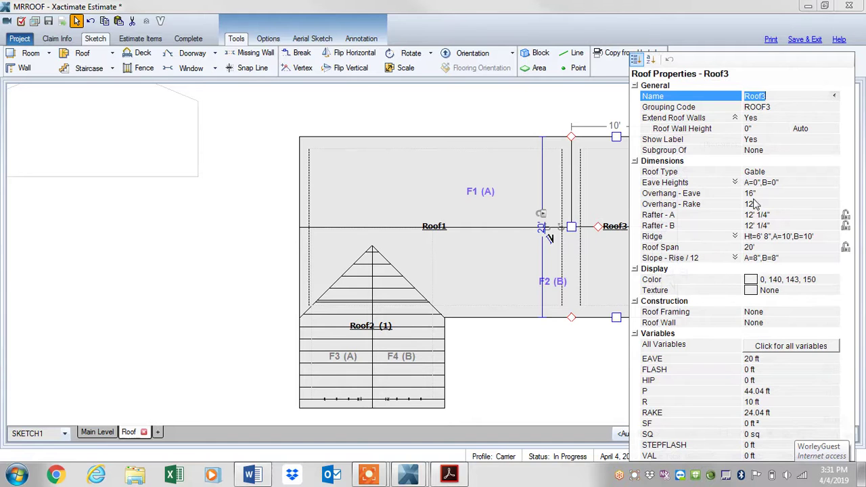
click(758, 313)
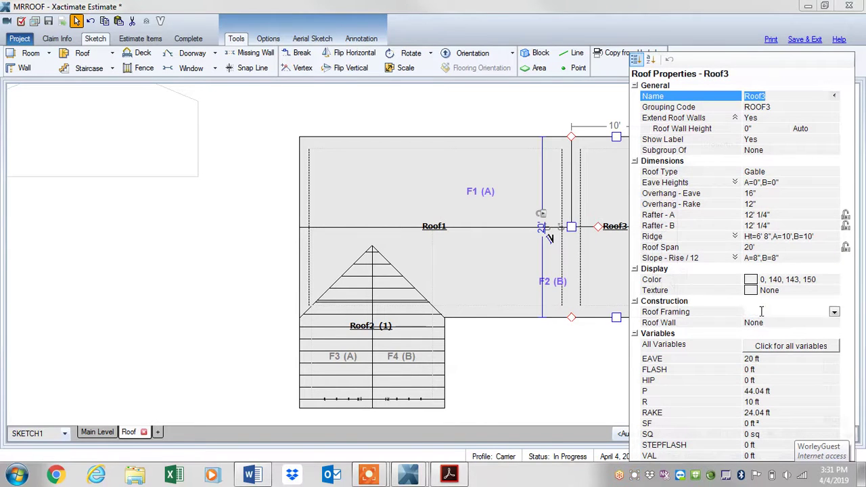
click(834, 313)
click(755, 338)
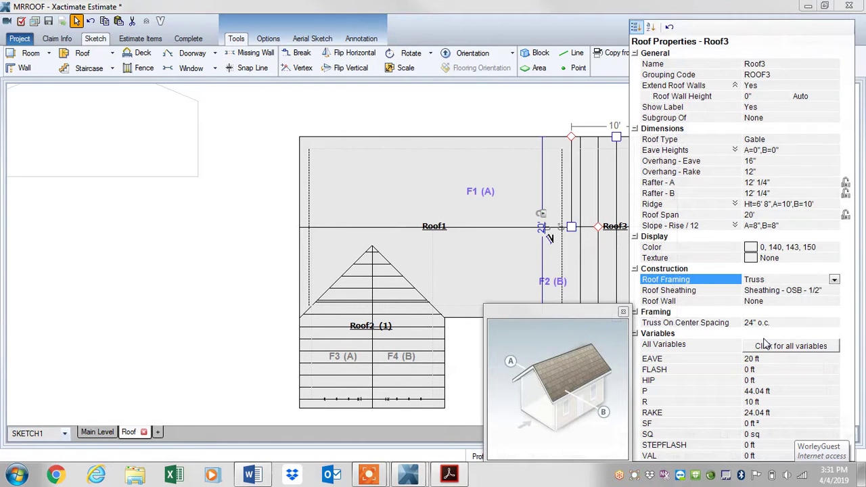
click(770, 302)
click(836, 302)
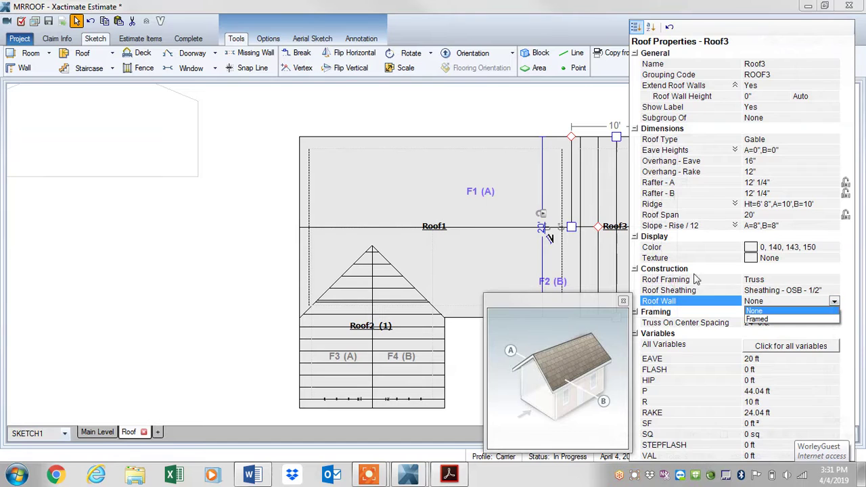
click(655, 215)
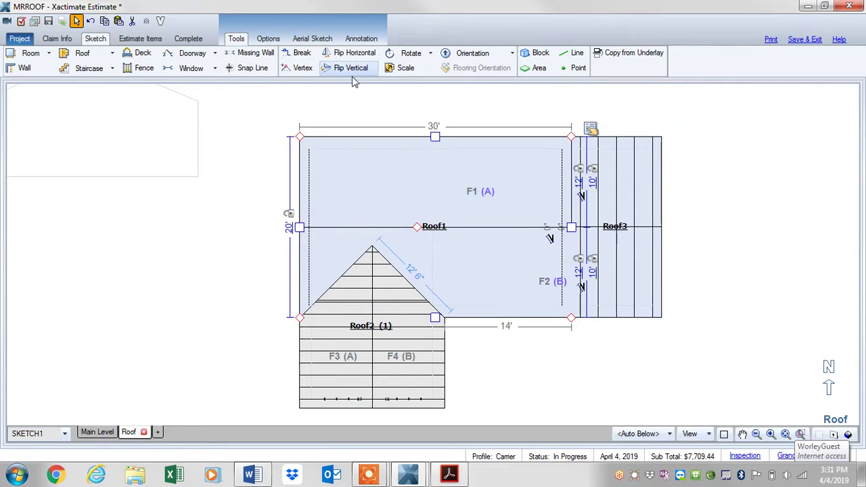
Show the Item List window alongside the roof sketch.
click(269, 40)
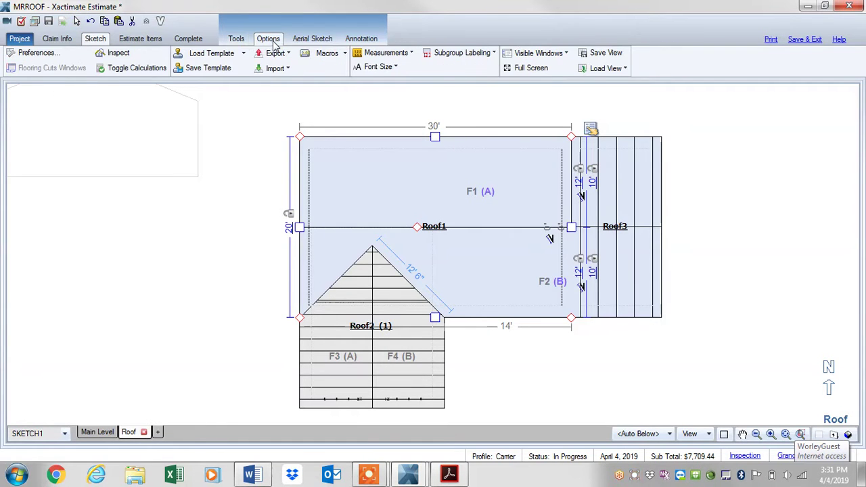
click(540, 54)
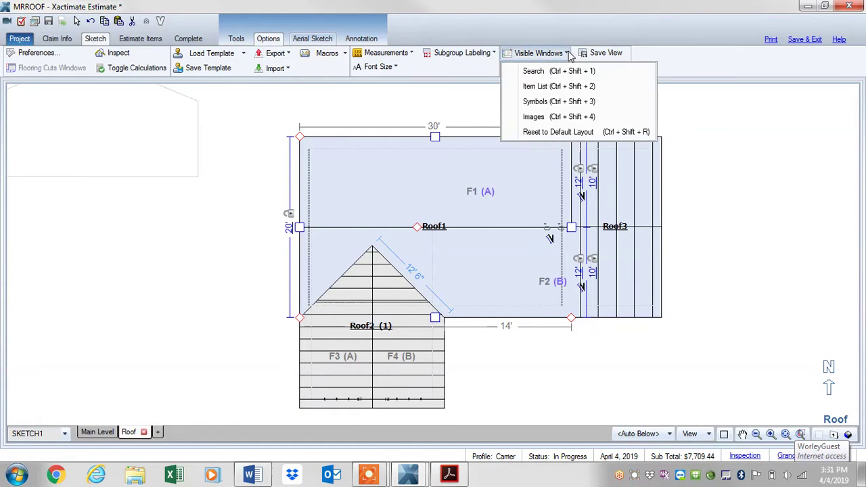
click(534, 92)
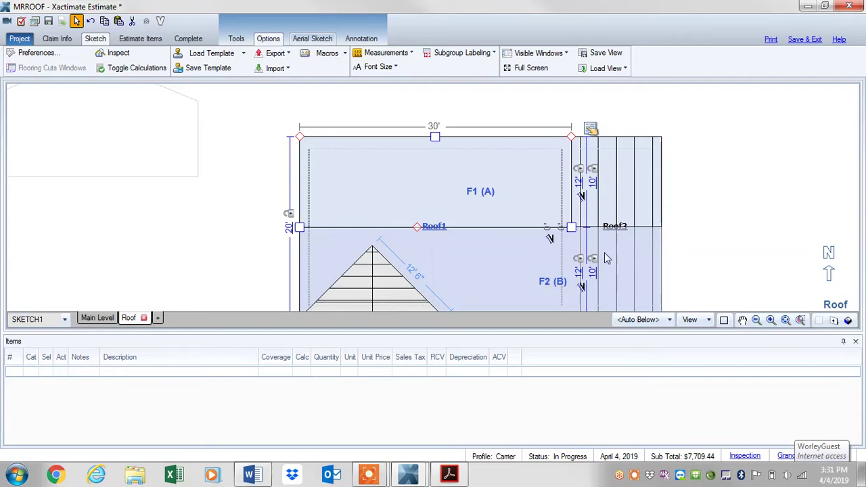
Examine the framing line items generated for the whole Roof level, with no individual roof selected.
click(364, 288)
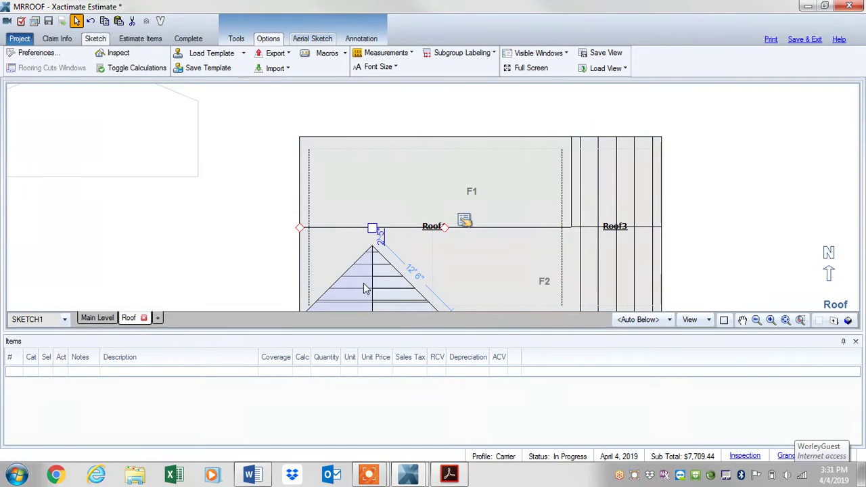
click(261, 270)
scroll(261, 270, down, 1)
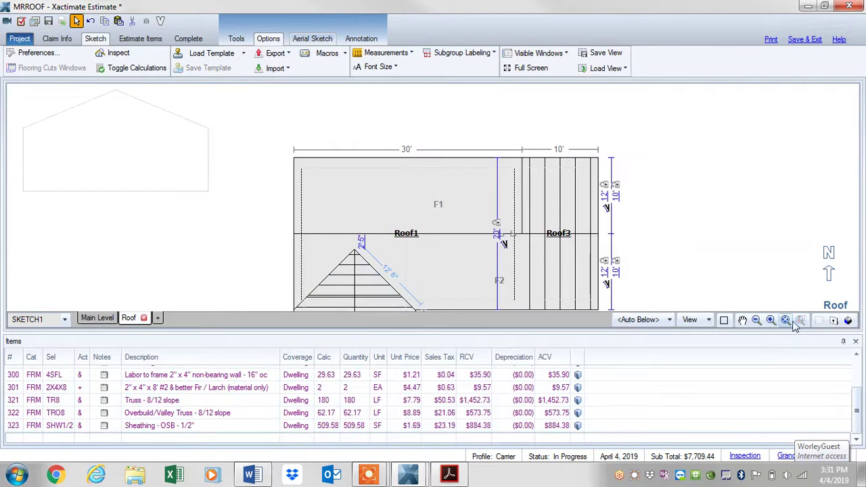
click(784, 321)
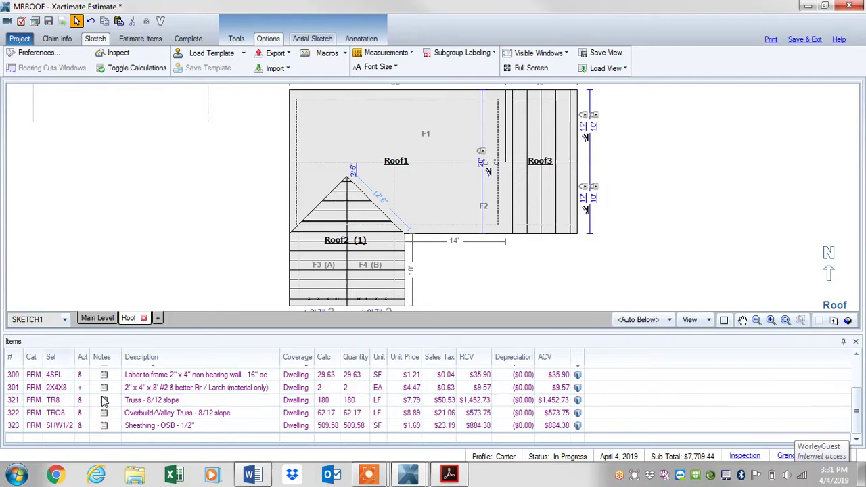
click(350, 262)
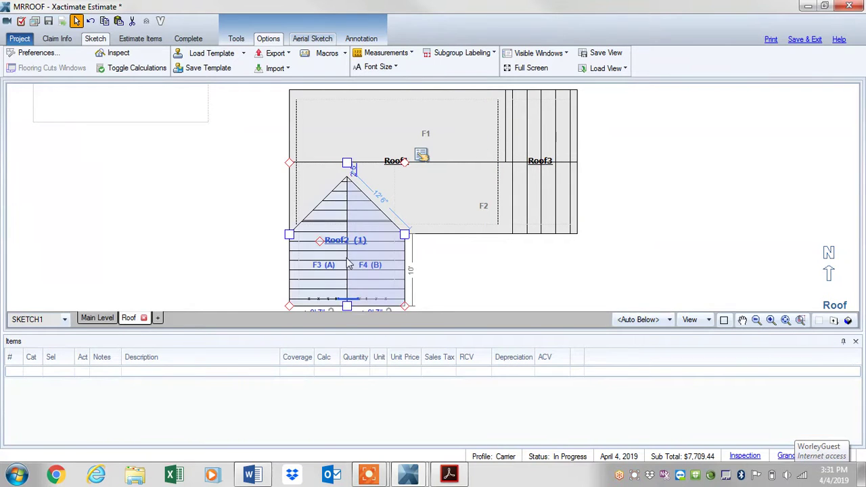
double_click(234, 260)
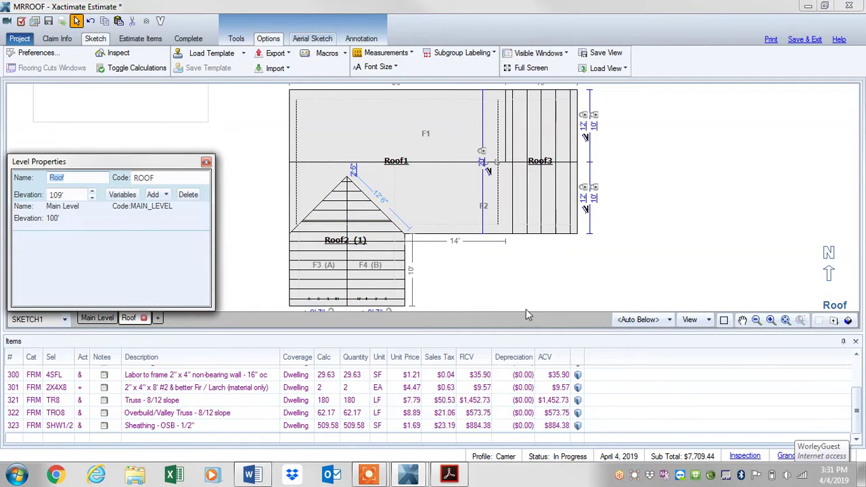
click(512, 282)
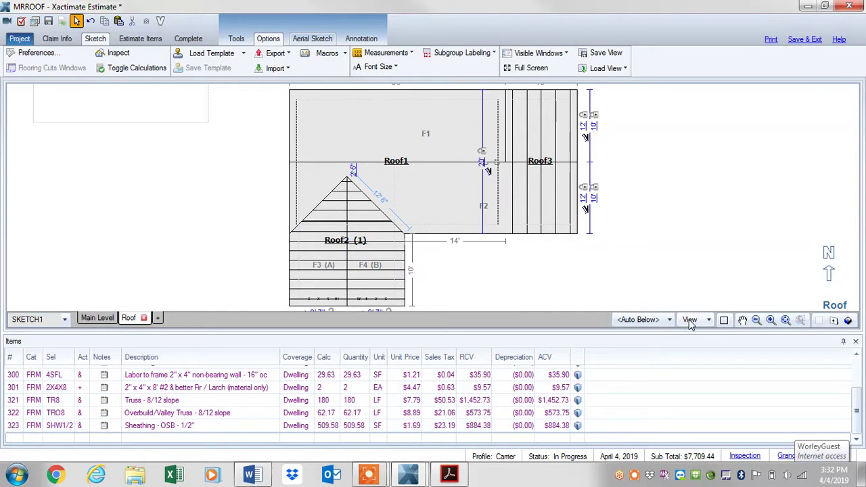
Hide the framing display in the Roof level plan and show it again.
click(691, 321)
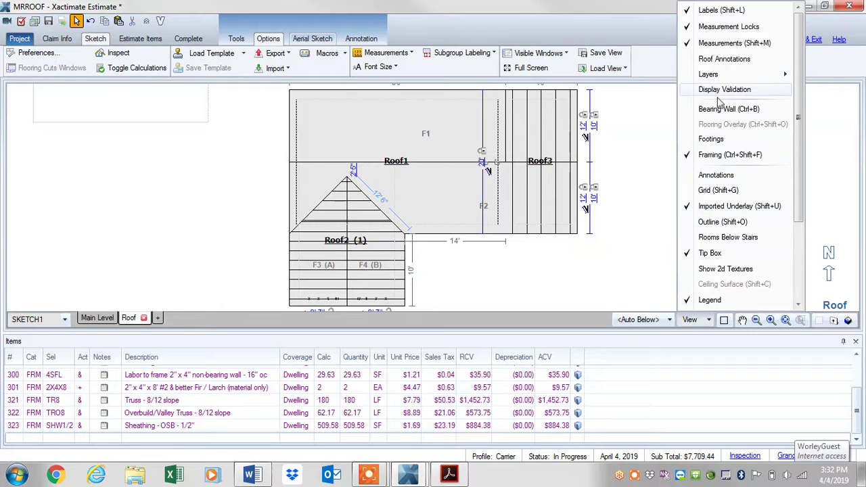
click(708, 155)
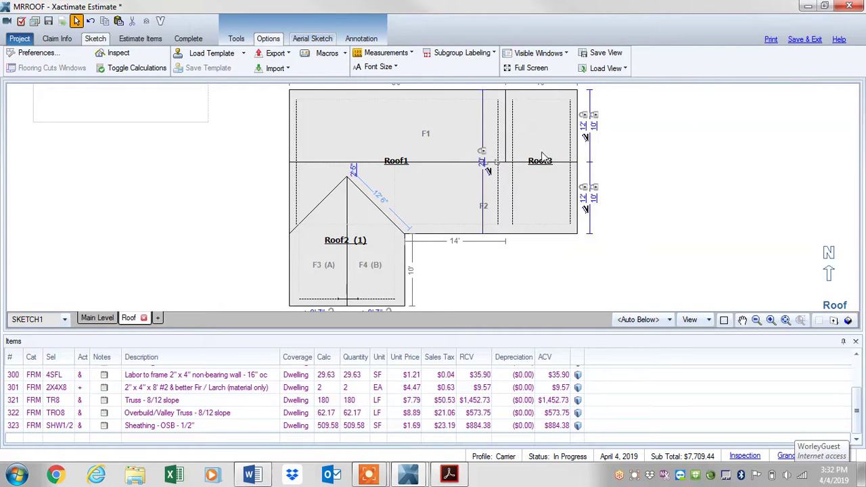
click(690, 321)
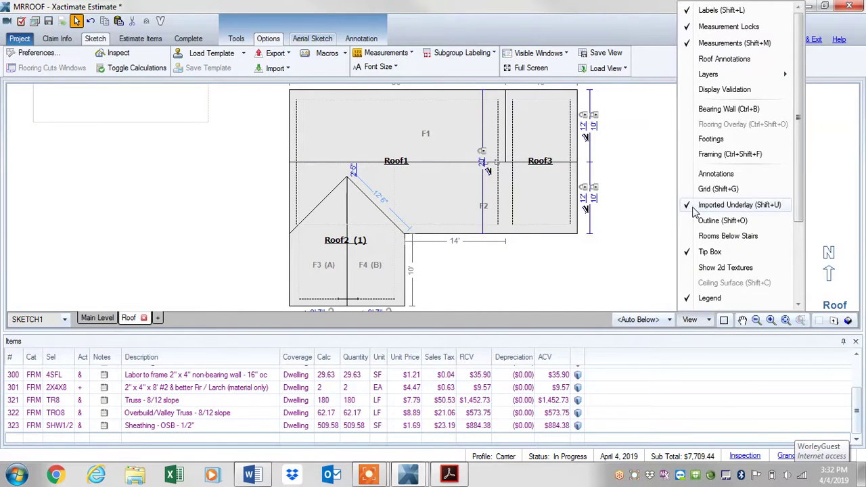
click(704, 155)
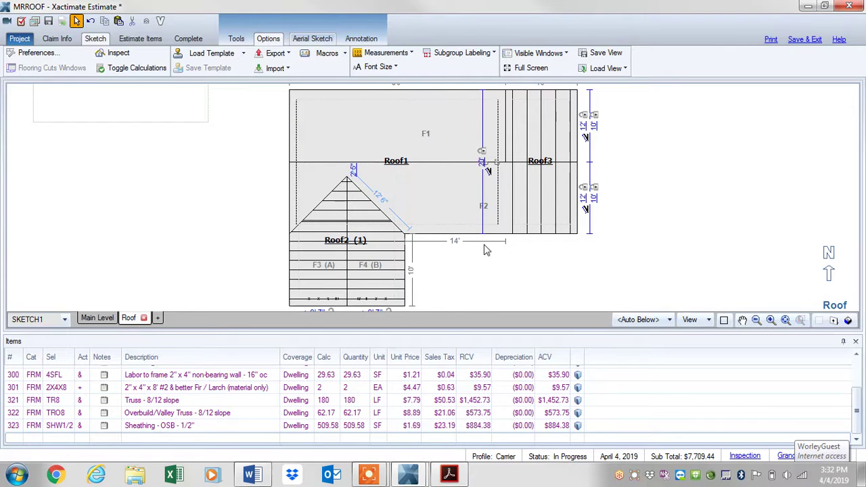
Switch to the Main Level and open the Right Elevation's room properties.
click(97, 319)
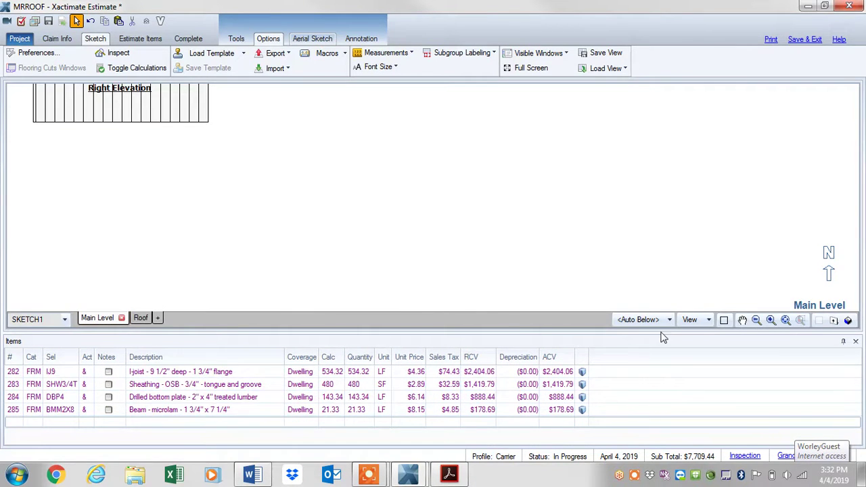
click(785, 321)
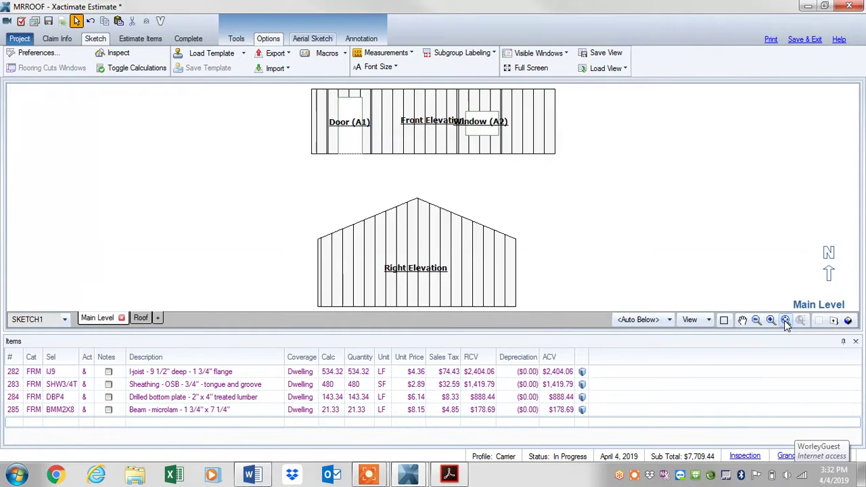
click(413, 275)
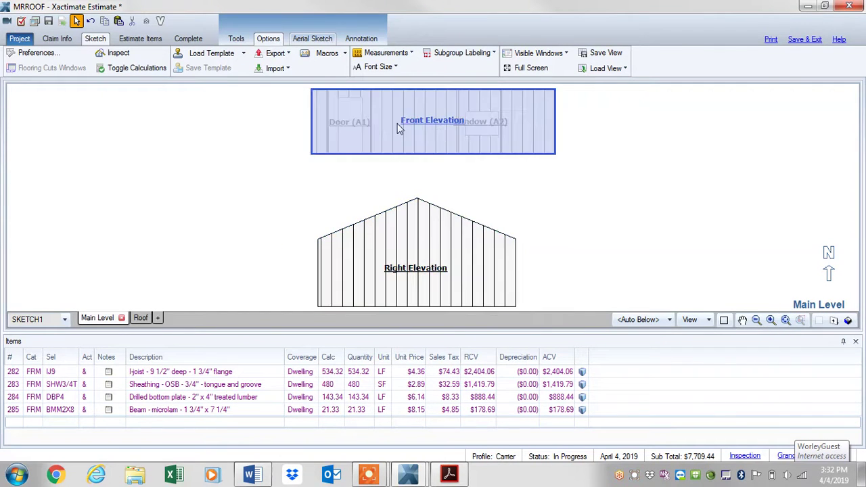
click(415, 257)
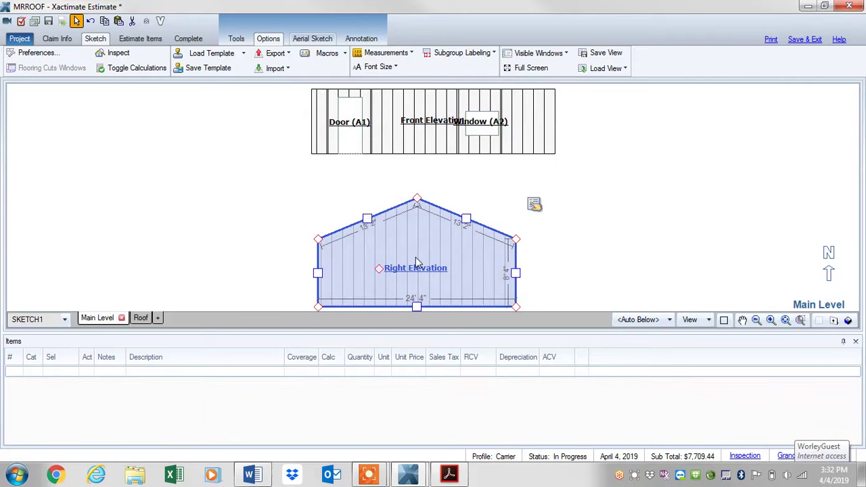
click(534, 205)
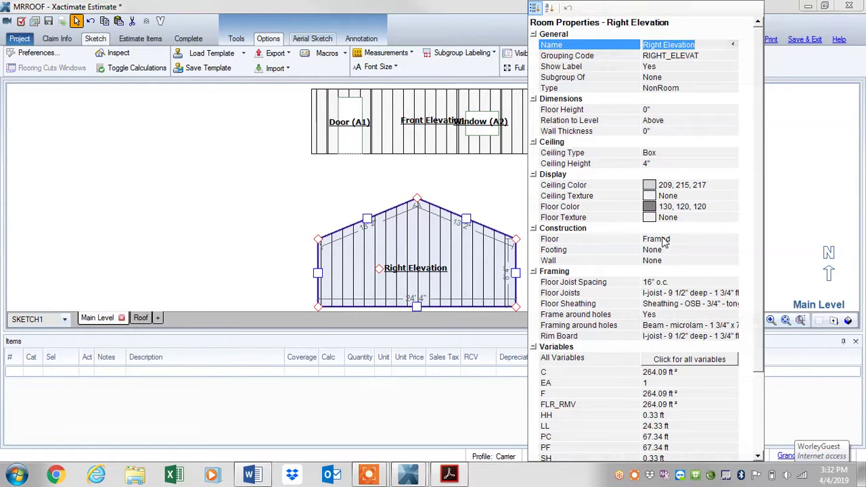
Set the Right Elevation's floor construction to None and return it to Framed.
click(682, 239)
click(734, 240)
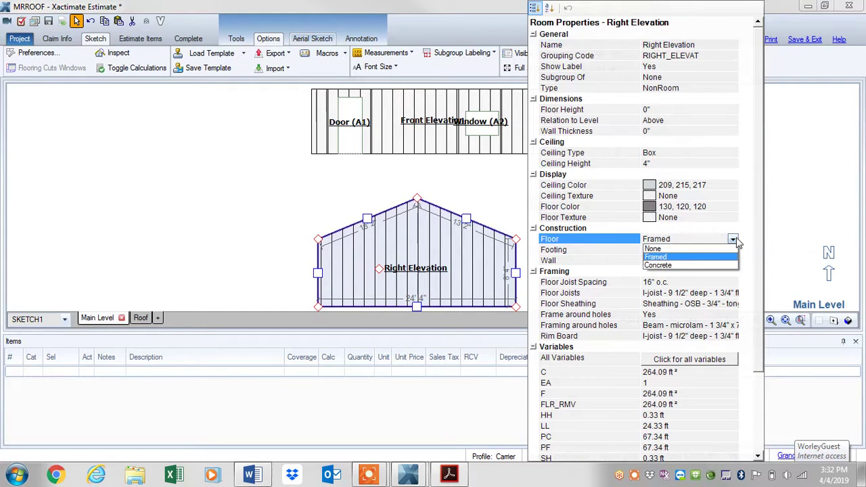
click(665, 249)
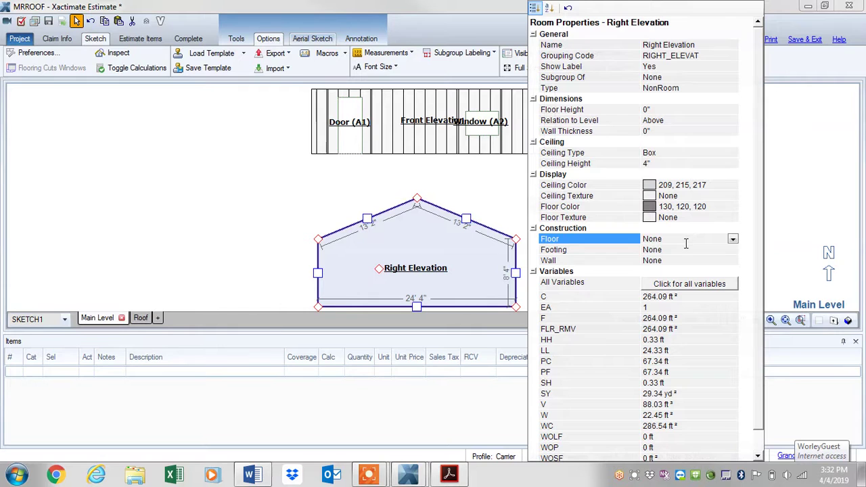
click(733, 240)
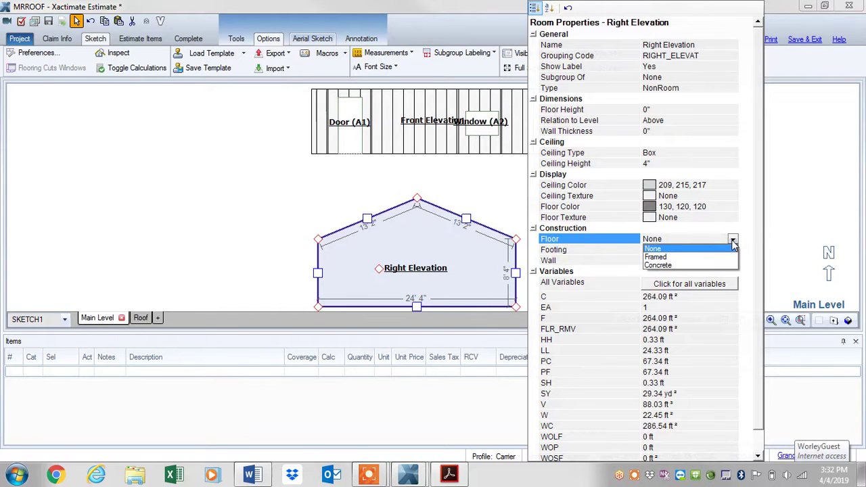
click(657, 258)
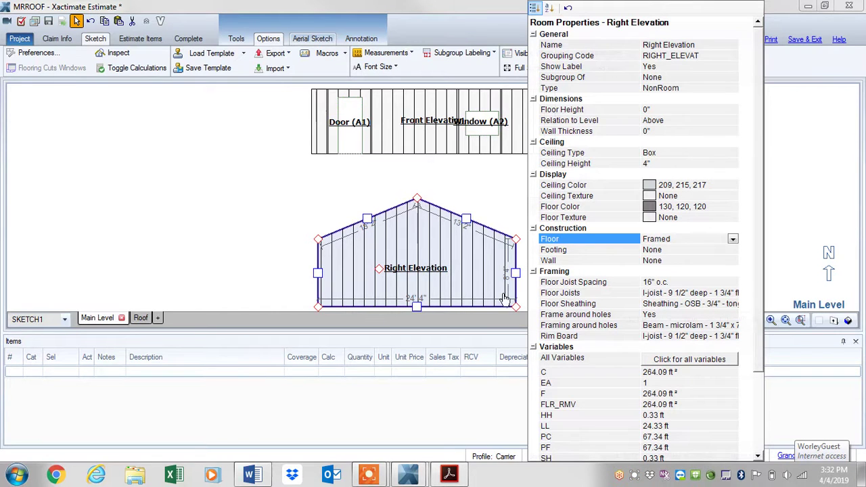
Set the Right Elevation's floor joist spacing to 24" o.c. and select the Front Elevation.
click(673, 282)
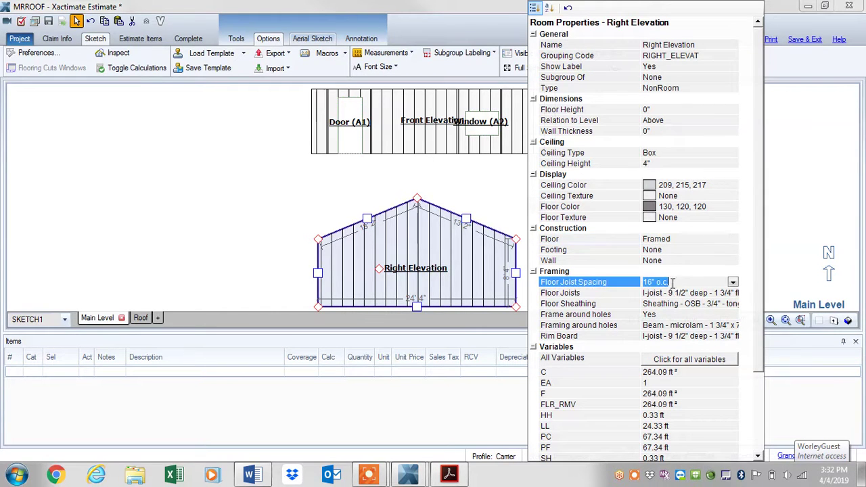
click(733, 283)
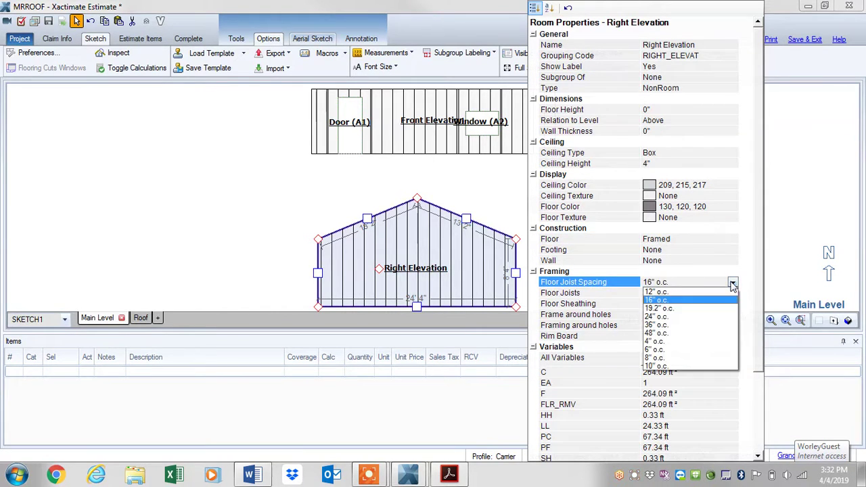
click(650, 316)
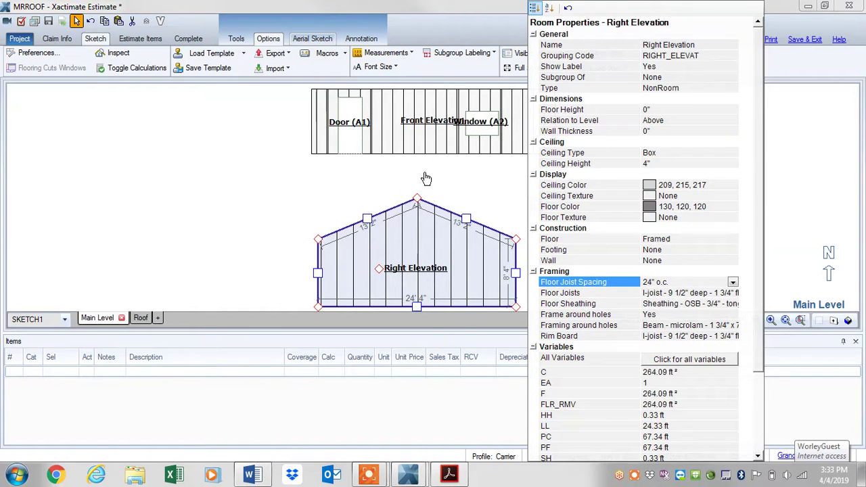
click(419, 130)
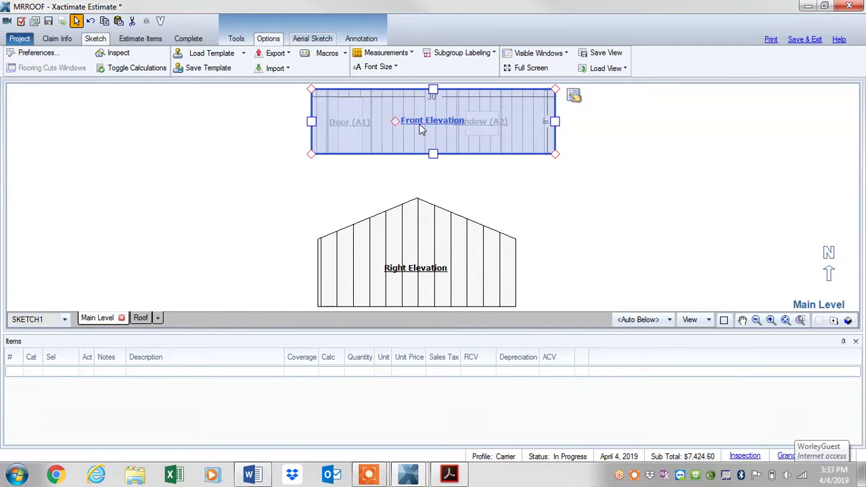
Open the Front Elevation's room properties, set its floor construction to None, and return it to Framed.
click(574, 96)
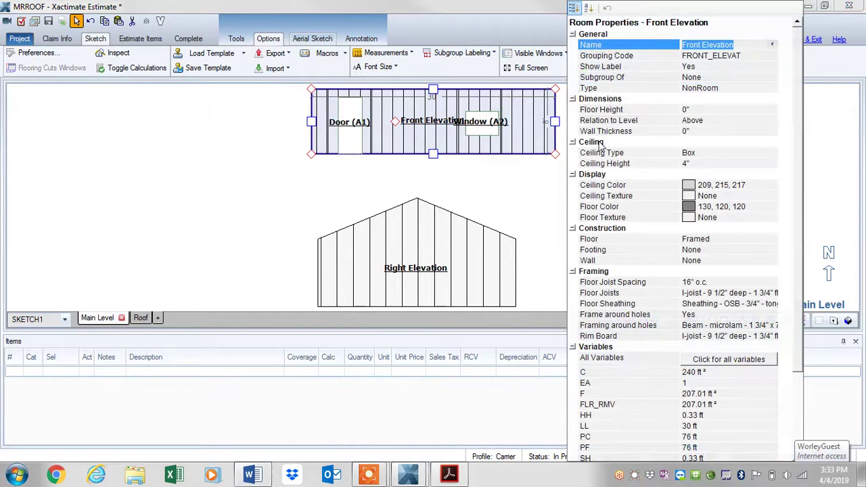
click(702, 240)
click(772, 239)
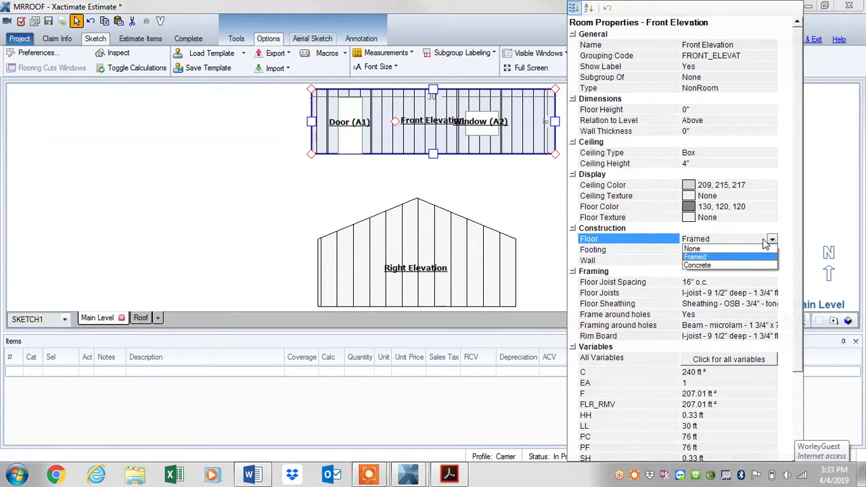
click(718, 248)
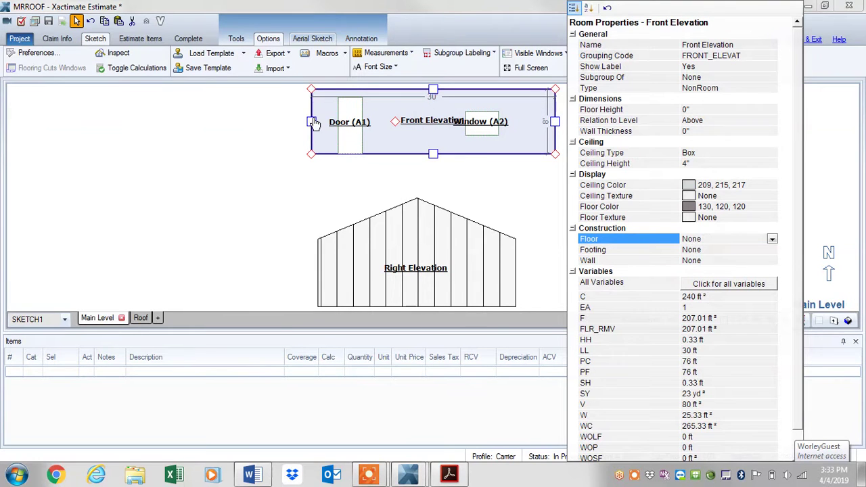
click(773, 239)
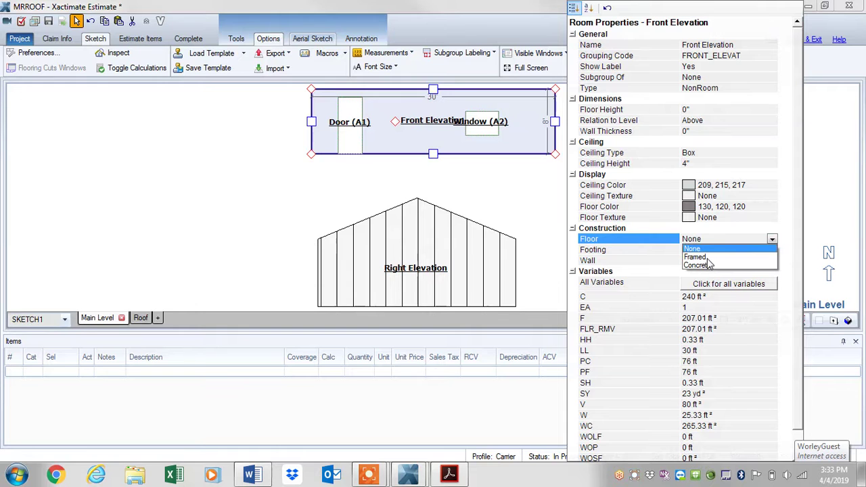
click(708, 258)
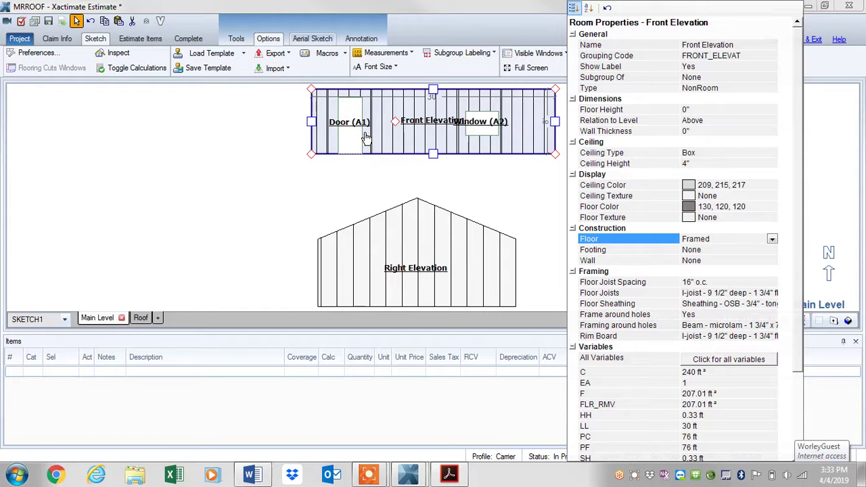
Set the Front Elevation's Frame around holes option to No, restore it to Yes, and close the properties.
click(697, 315)
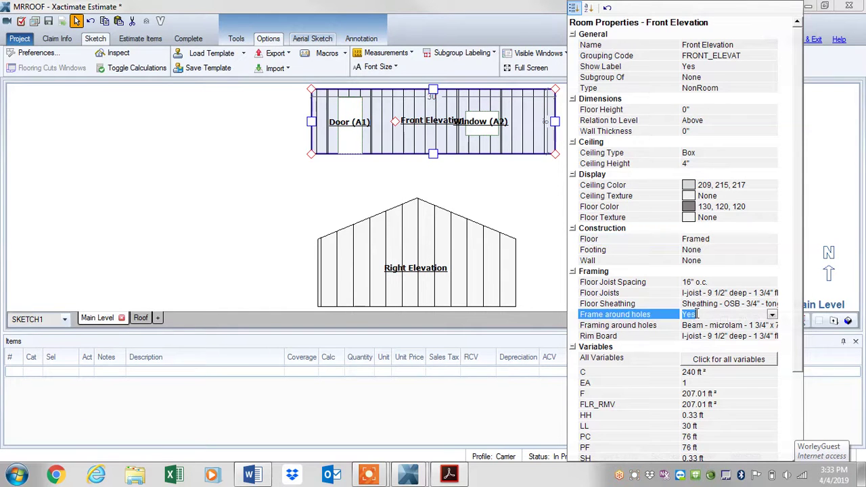
click(773, 316)
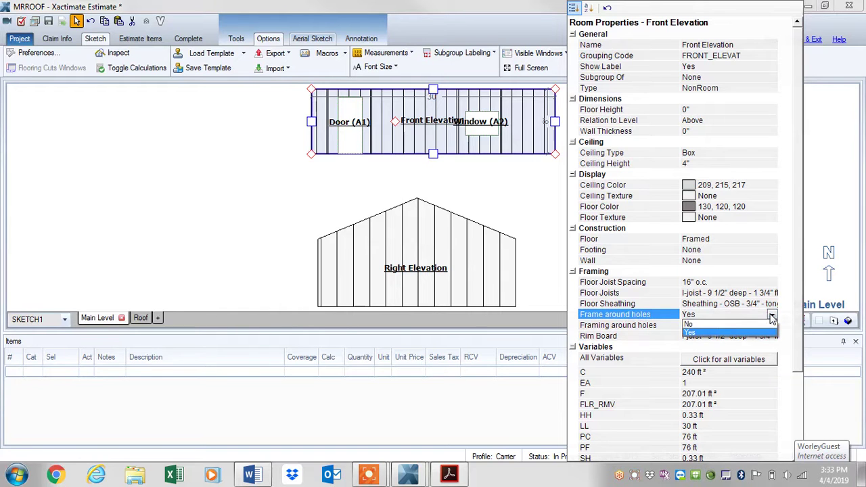
click(704, 324)
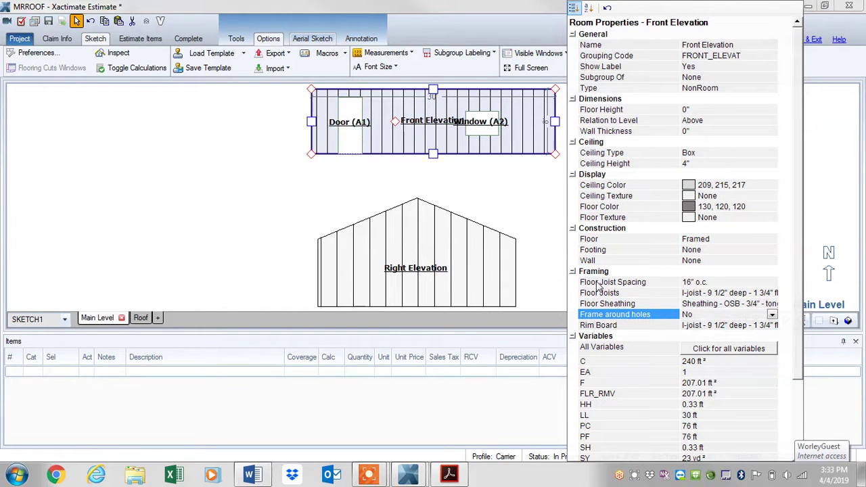
click(773, 316)
click(708, 331)
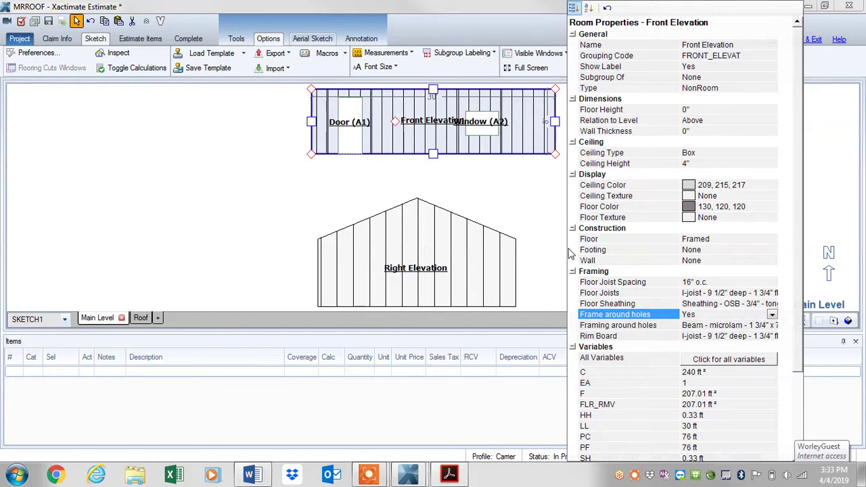
click(517, 204)
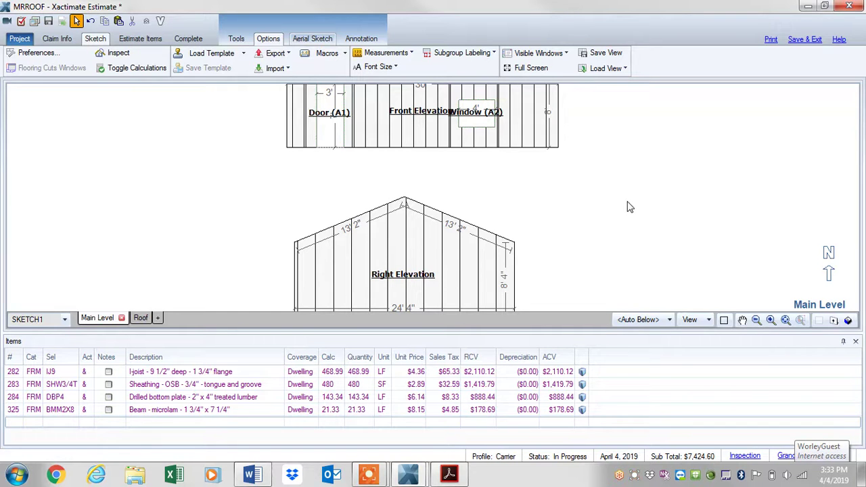
Inspect the framing around the Front Elevation's door and window openings in 3D and return to the plan view.
key(F3)
mouse_move(514, 193)
mouse_down()
mouse_move(465, 223)
mouse_move(518, 184)
mouse_move(507, 194)
mouse_move(528, 192)
mouse_move(560, 87)
mouse_move(400, 116)
mouse_move(340, 106)
mouse_move(504, 150)
mouse_up()
scroll(495, 197, up, 4)
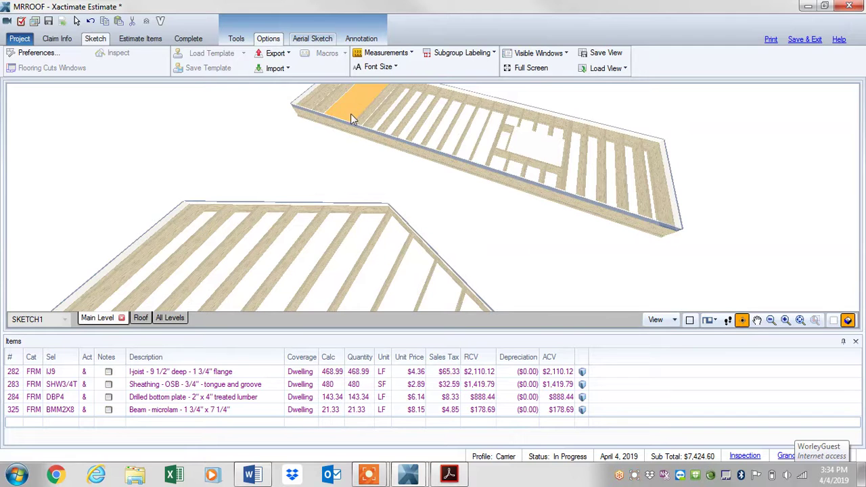
scroll(359, 125, down, 3)
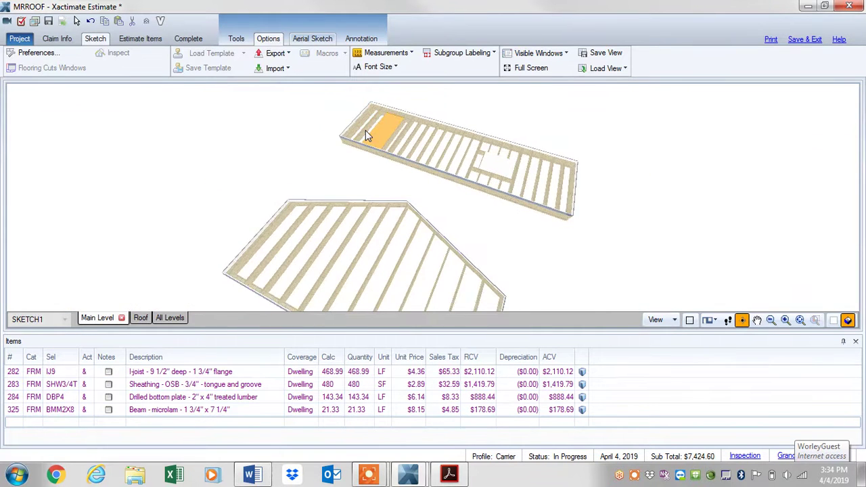
scroll(365, 132, up, 2)
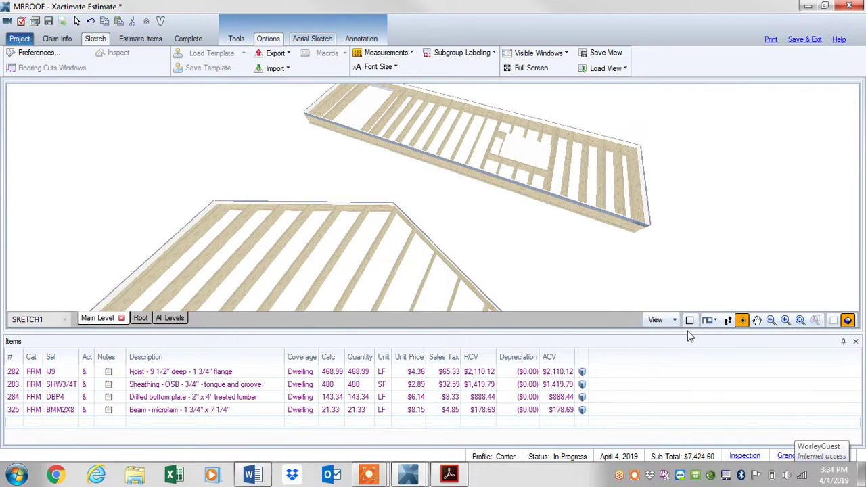
click(655, 320)
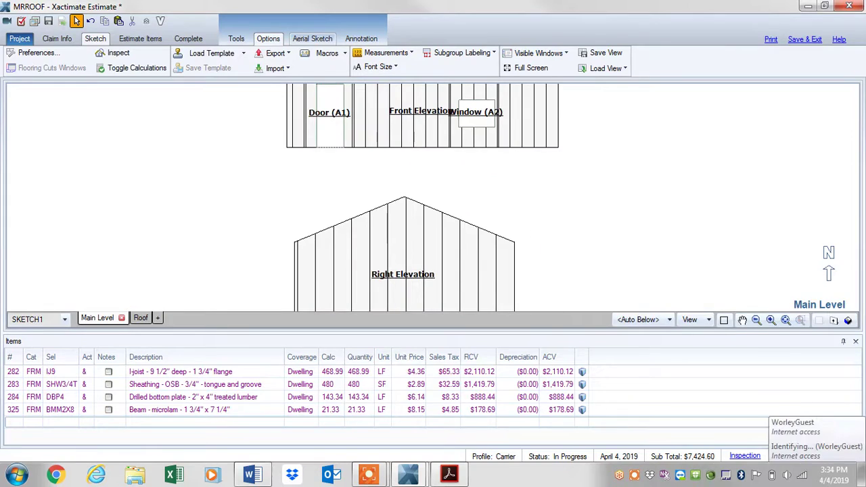